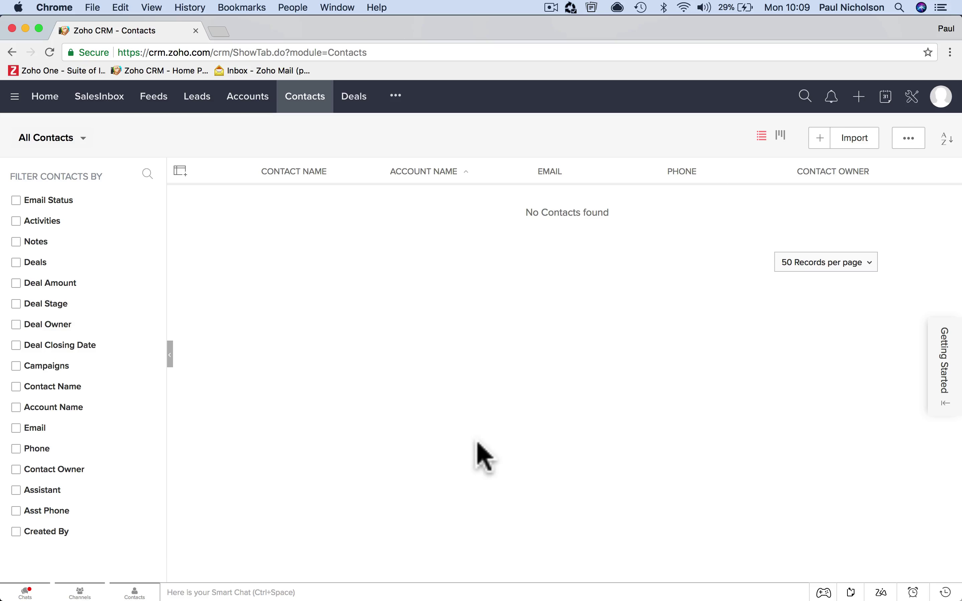
# Switch to the uk-500 2 spreadsheet in Excel and examine how the first name, last name and Account Name columns relate
pyautogui.click(537, 579)
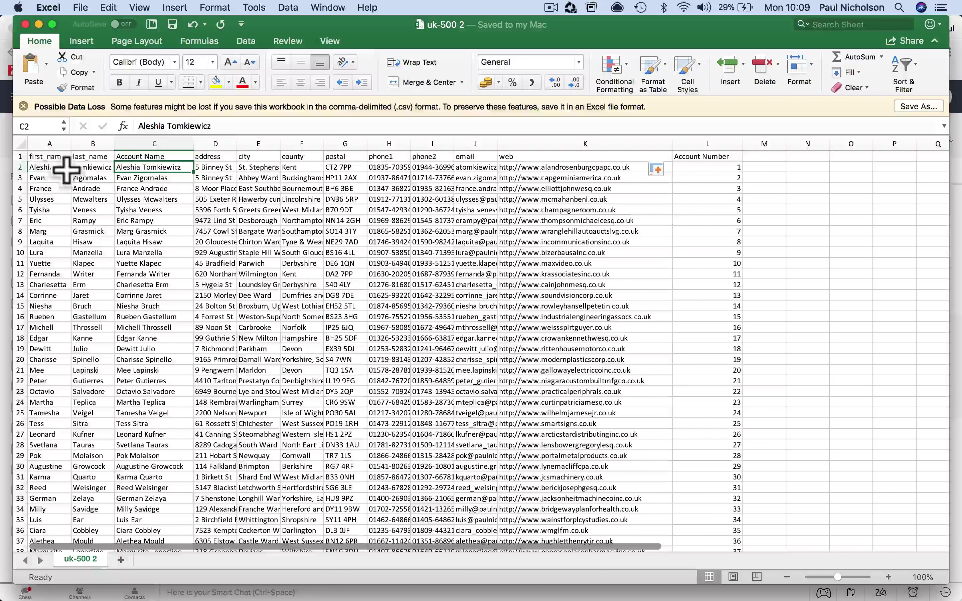
pyautogui.click(106, 170)
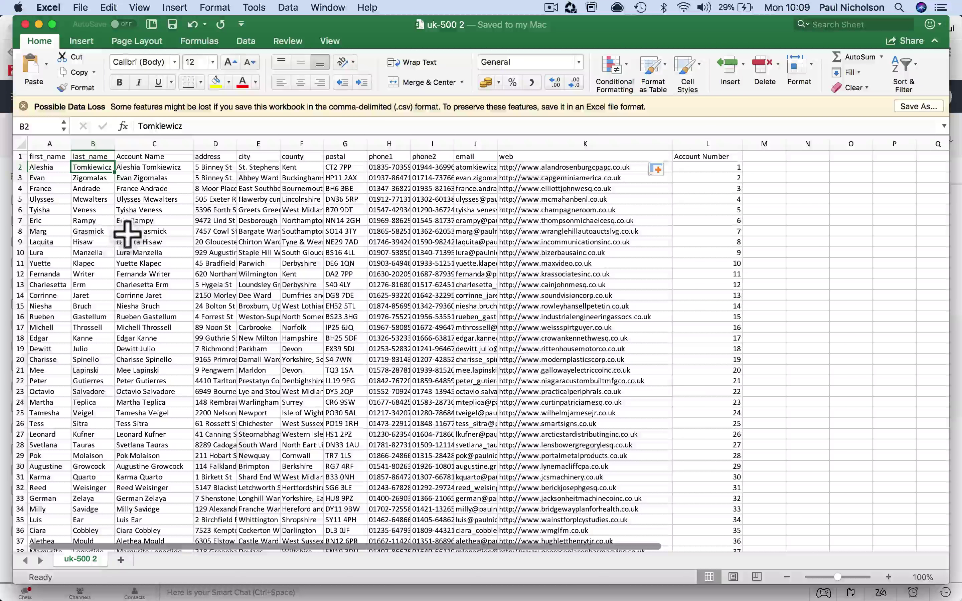
pyautogui.click(52, 223)
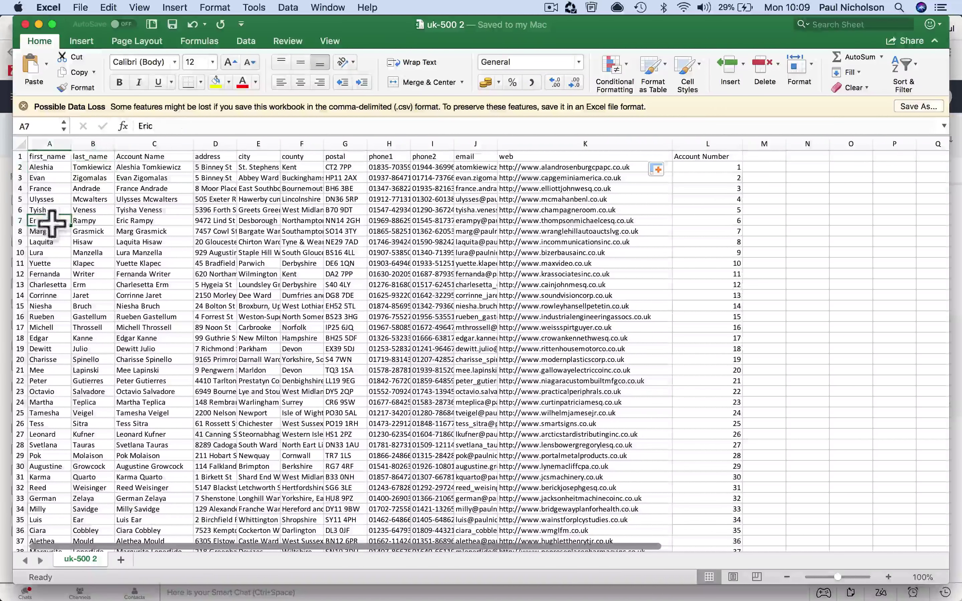
pyautogui.click(77, 220)
pyautogui.click(63, 220)
pyautogui.click(78, 220)
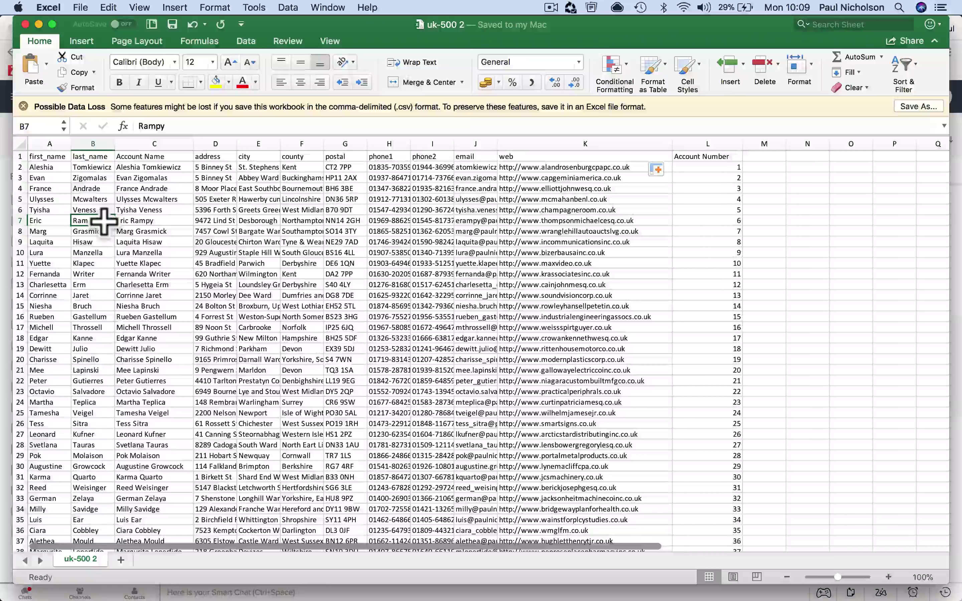
pyautogui.click(78, 220)
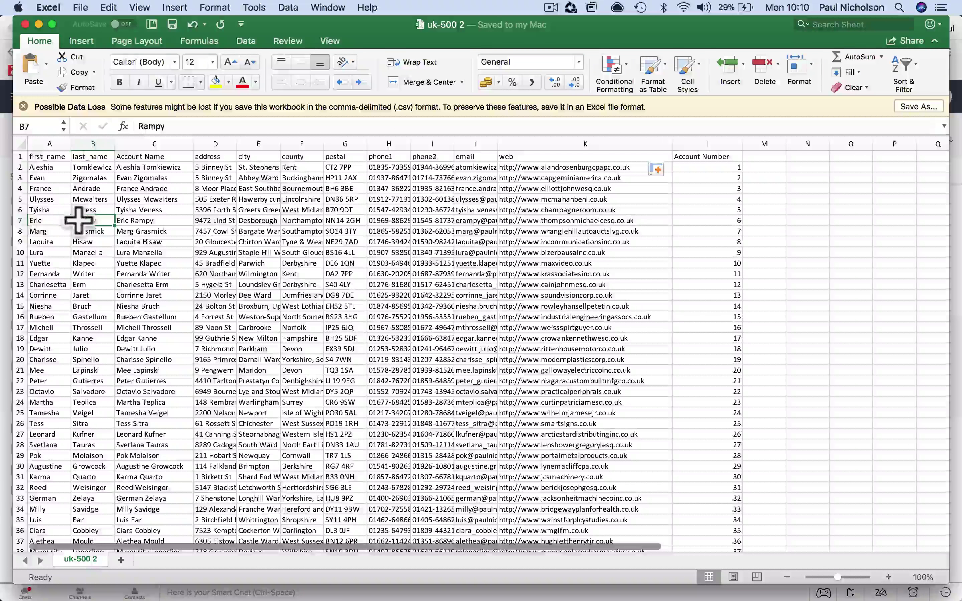
pyautogui.click(49, 221)
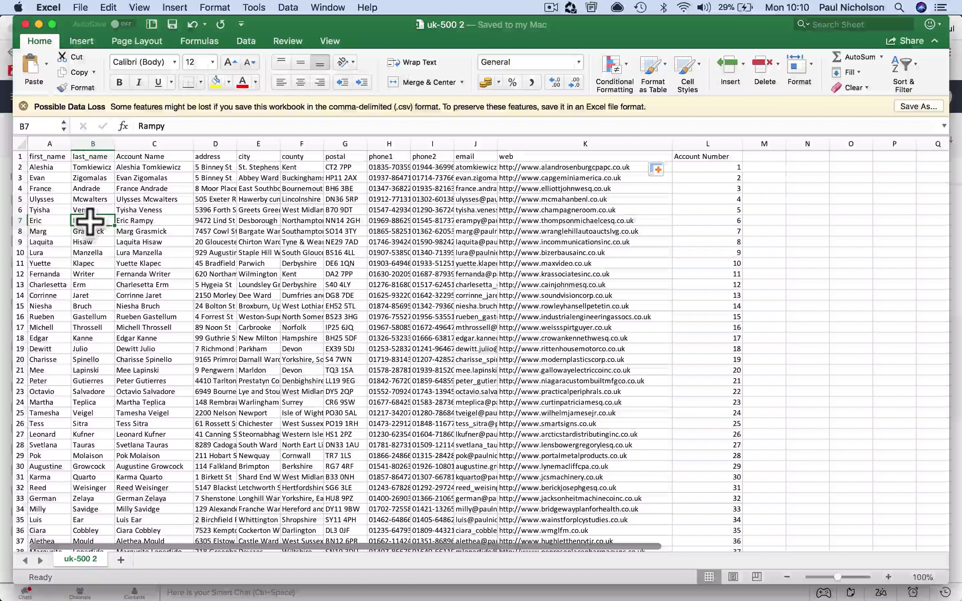
pyautogui.click(134, 224)
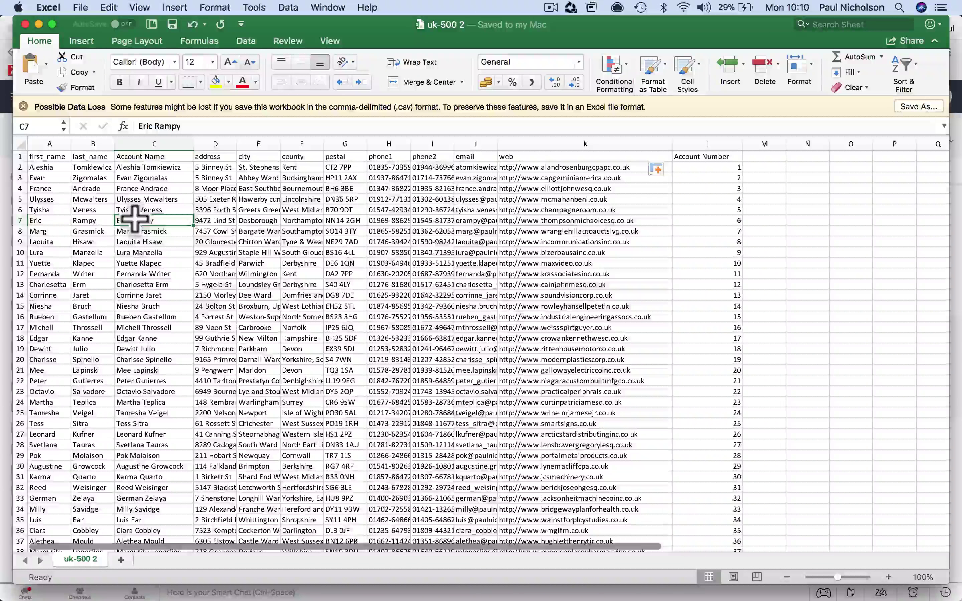
pyautogui.click(102, 221)
# Insert a blank row above row 8 of the contact list
pyautogui.click(18, 231)
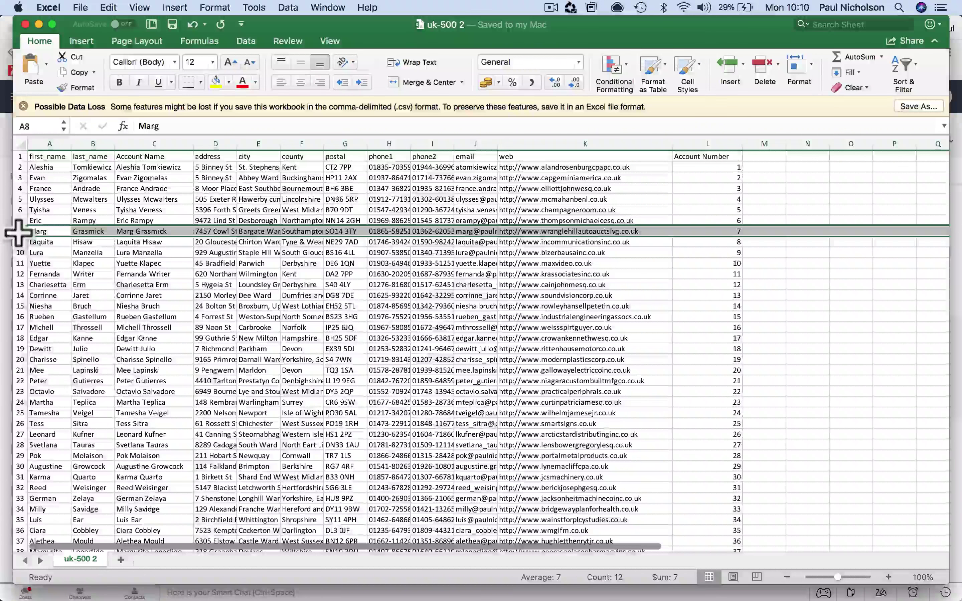
pyautogui.rightClick(19, 232)
pyautogui.click(50, 300)
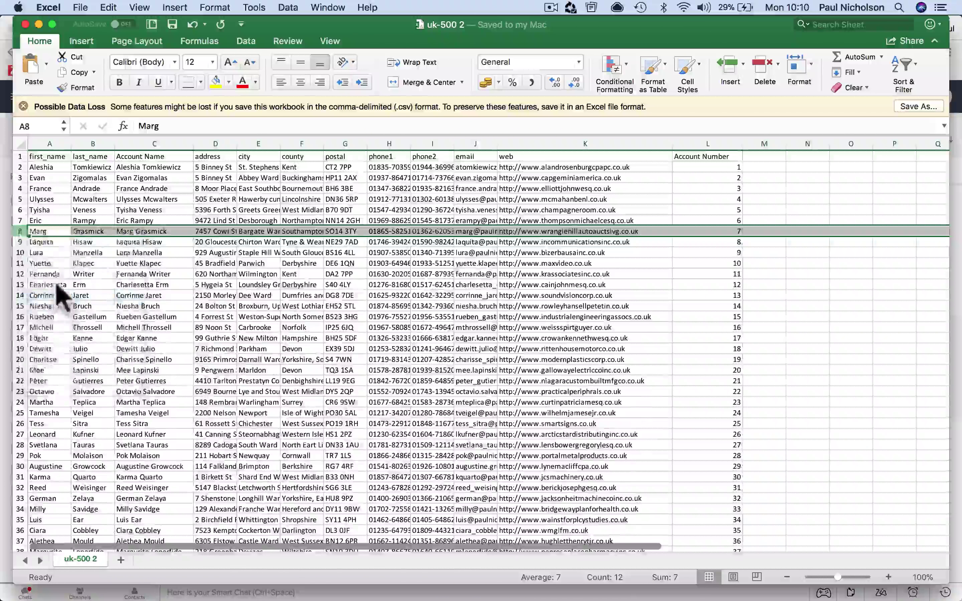
# Copy the whole contact record from row 7 into blank row 8 and replace the copied first name with the second contact's first name
pyautogui.click(36, 221)
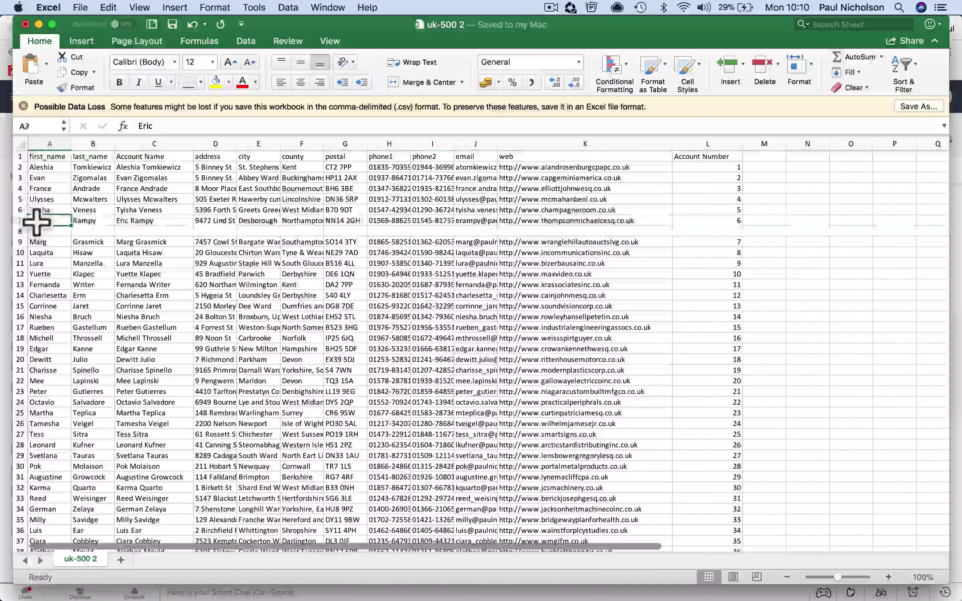
pyautogui.rightClick(18, 221)
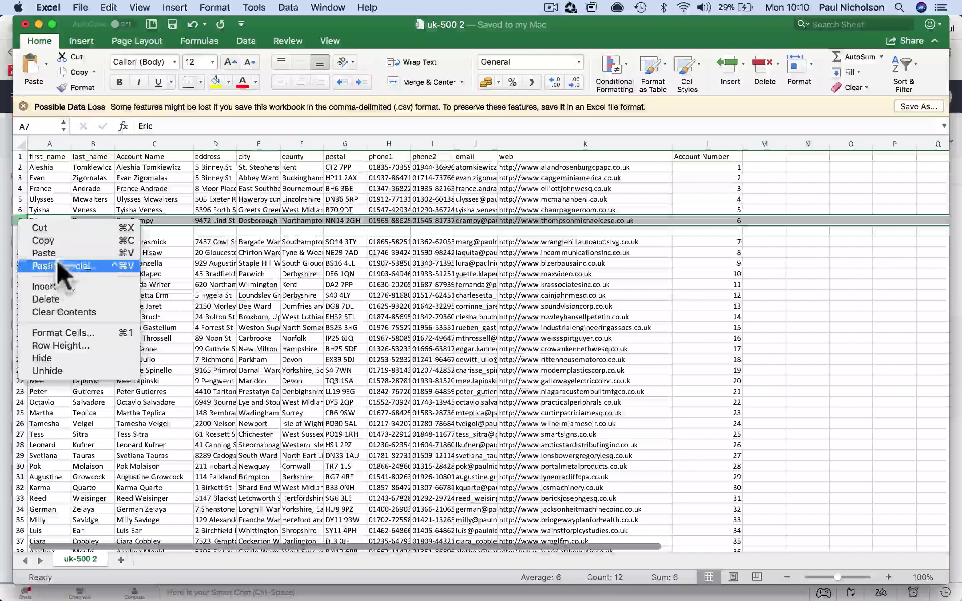
pyautogui.click(54, 242)
pyautogui.click(48, 231)
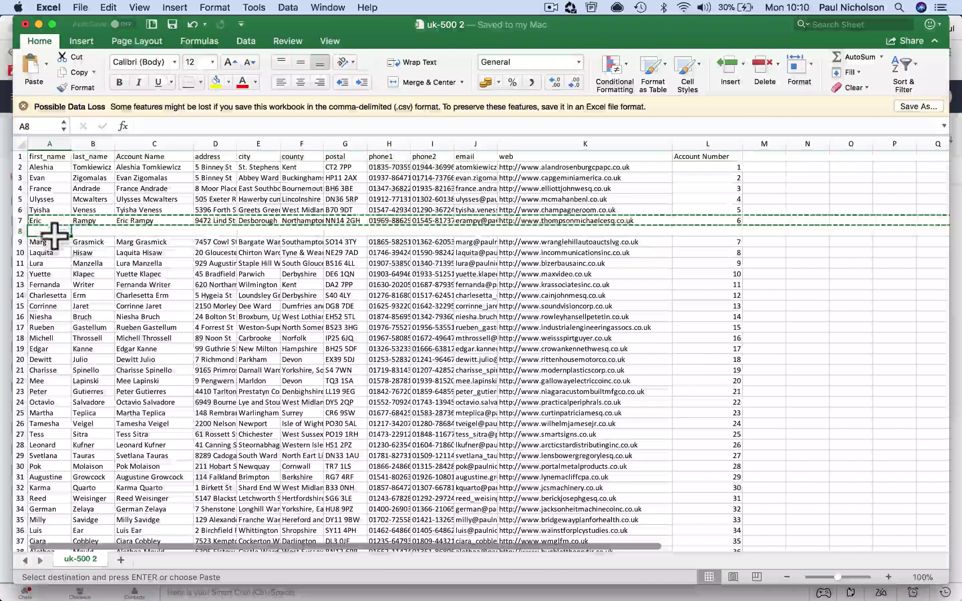
pyautogui.rightClick(50, 232)
pyautogui.click(75, 265)
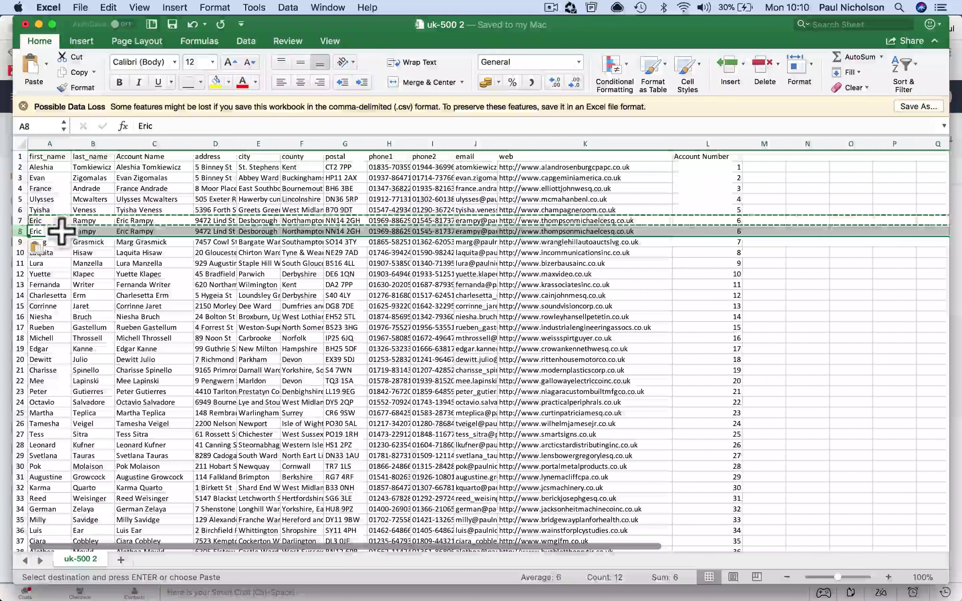
pyautogui.write('Marvin')
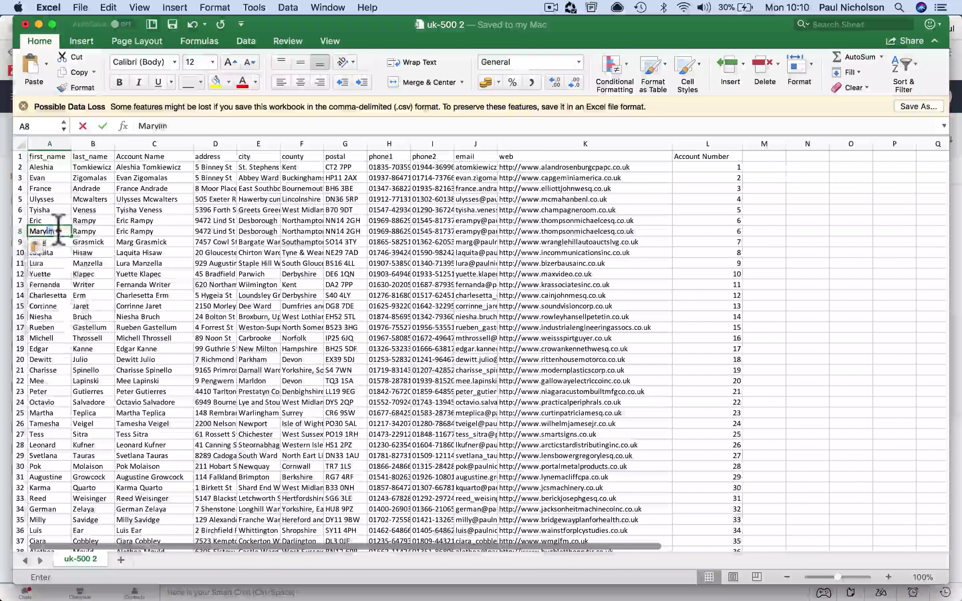
pyautogui.click(88, 263)
# Compare the Account Name entries of rows 7 and 8 with those of the other contacts in the list
pyautogui.click(125, 232)
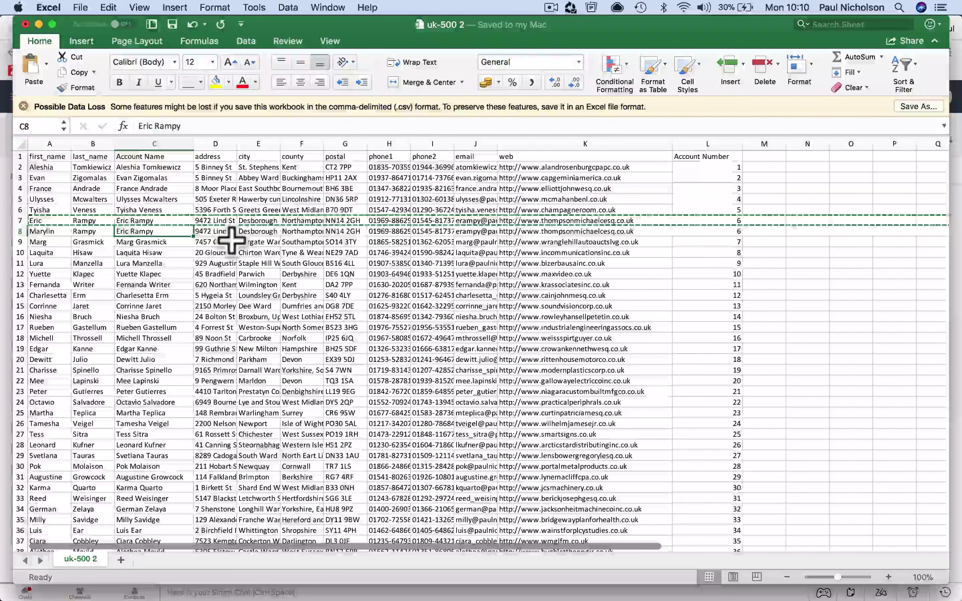
pyautogui.doubleClick(131, 232)
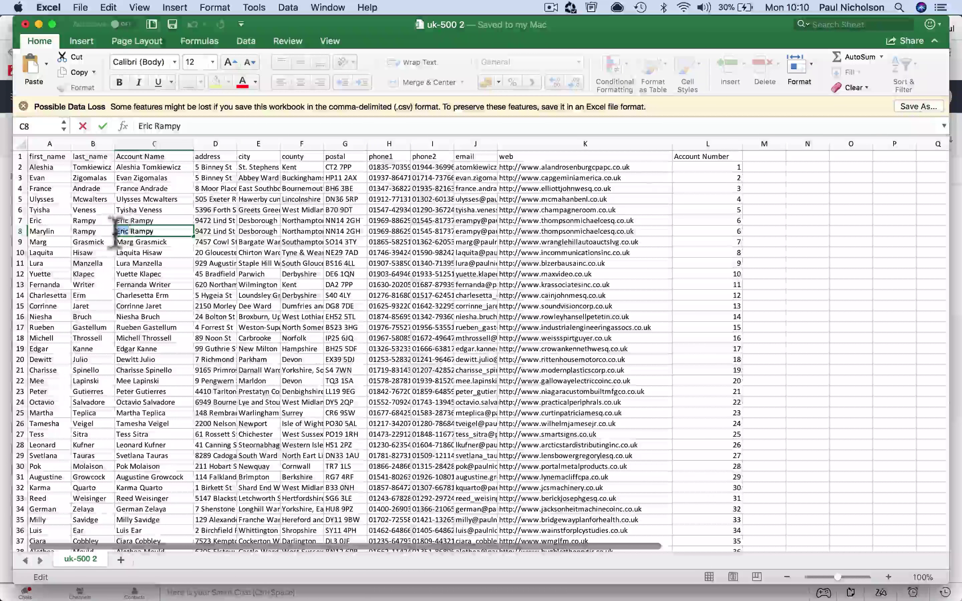
pyautogui.click(60, 230)
pyautogui.click(139, 221)
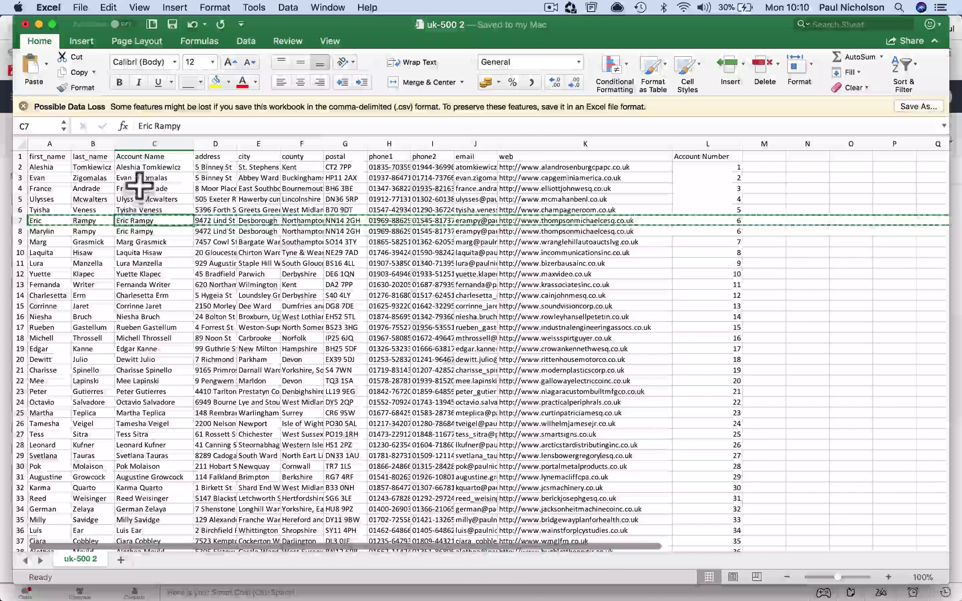
pyautogui.click(159, 327)
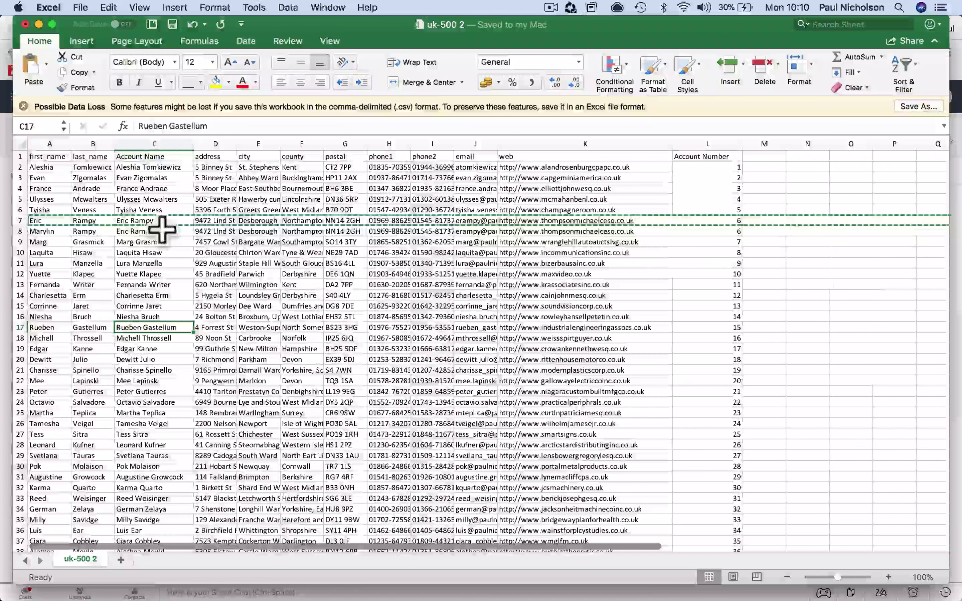
pyautogui.click(157, 240)
pyautogui.click(153, 232)
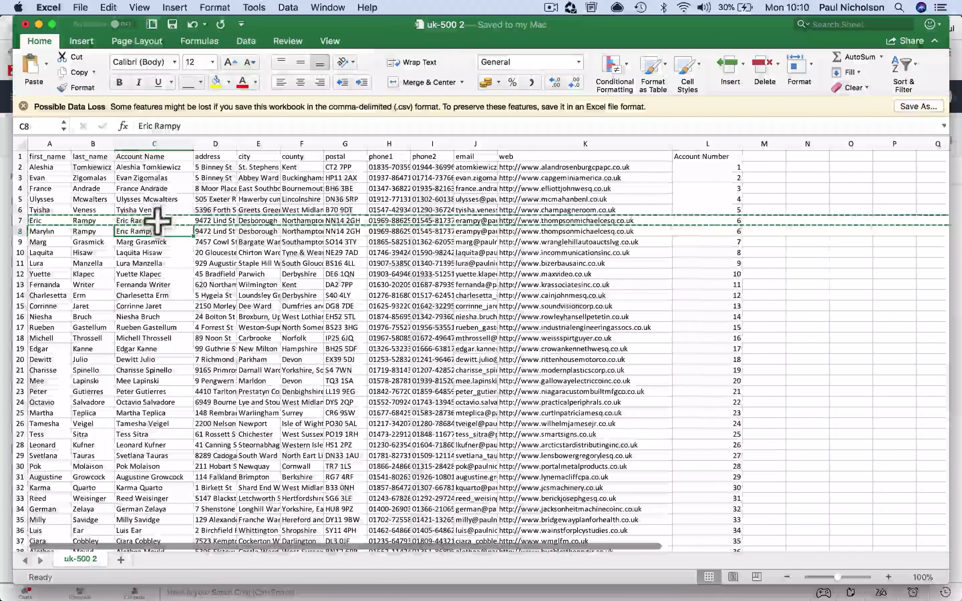
pyautogui.click(163, 186)
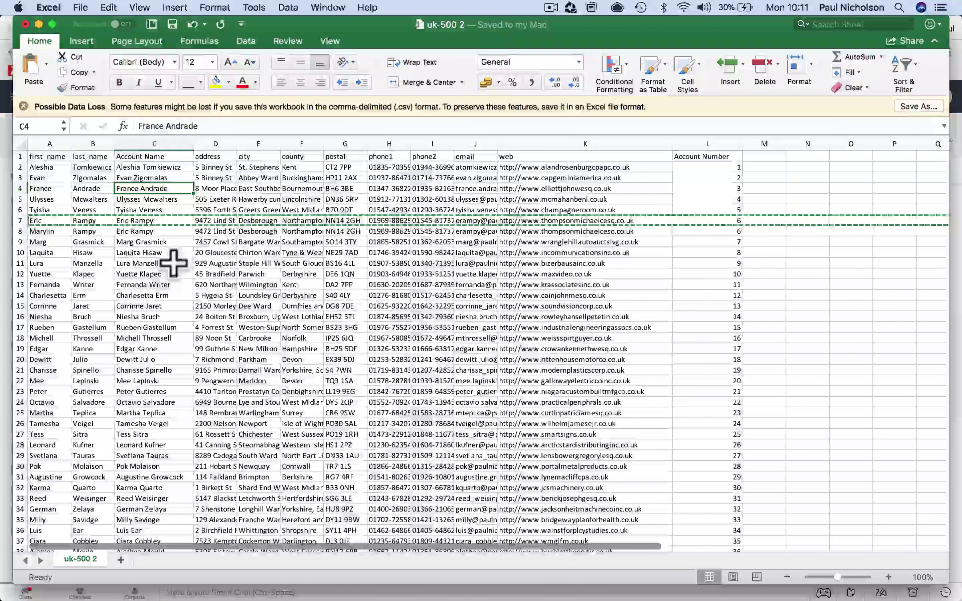
pyautogui.click(174, 263)
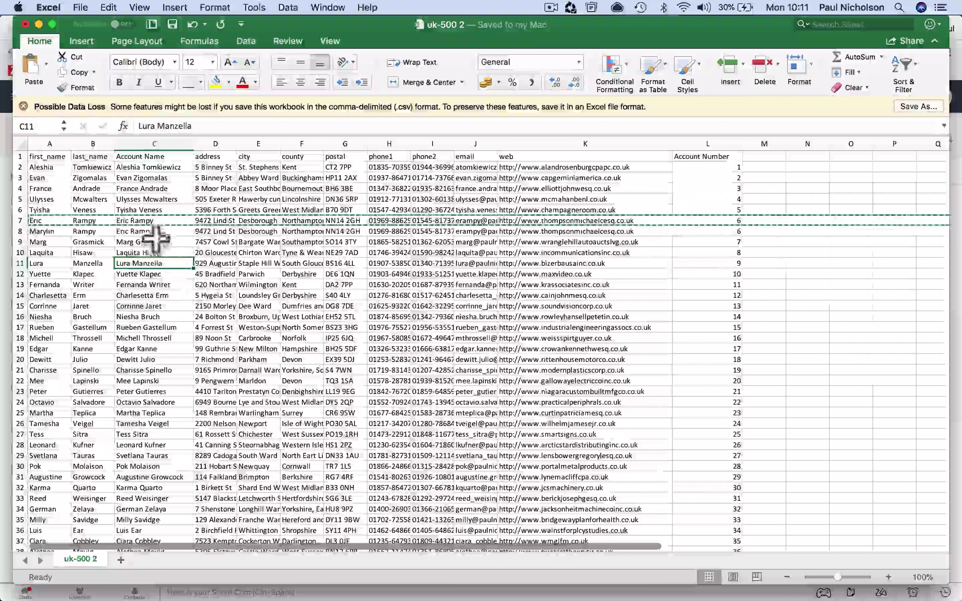
pyautogui.click(154, 220)
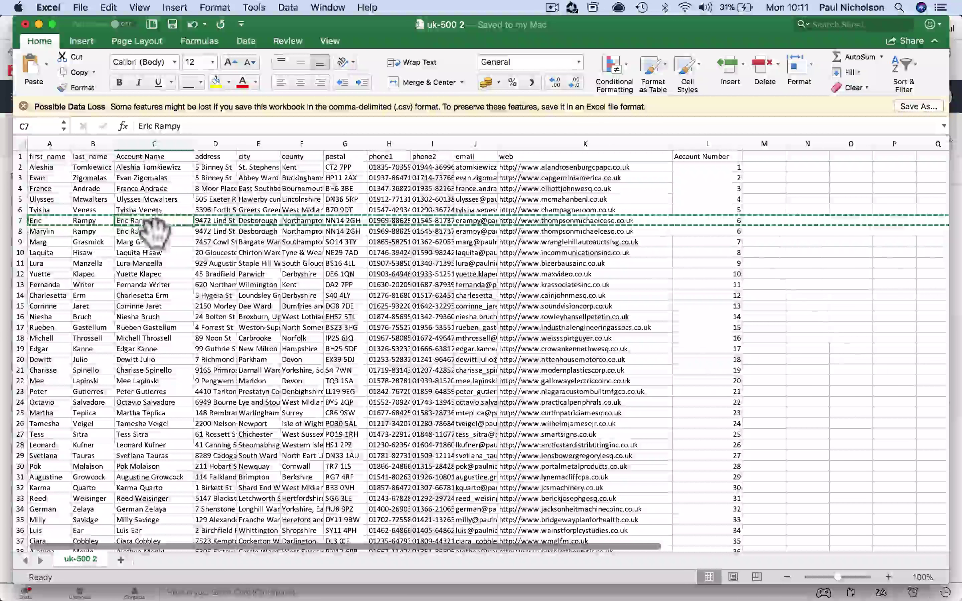
pyautogui.click(154, 232)
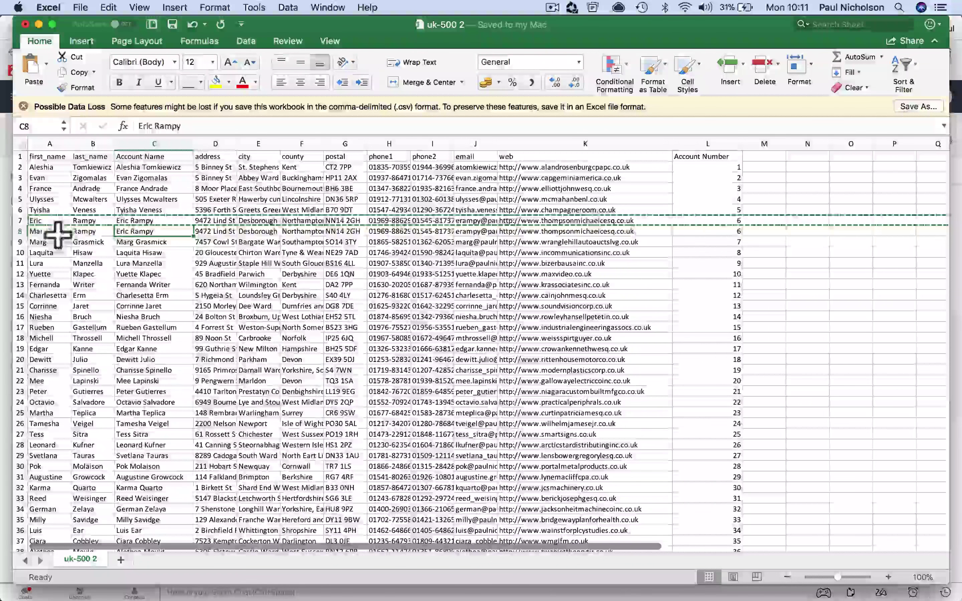
pyautogui.click(54, 230)
pyautogui.click(129, 222)
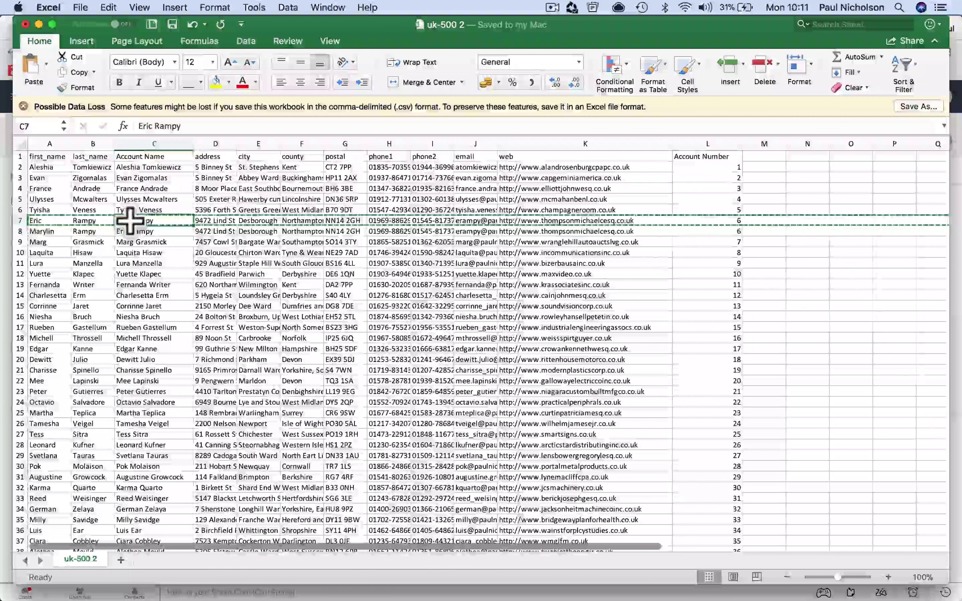
pyautogui.click(132, 251)
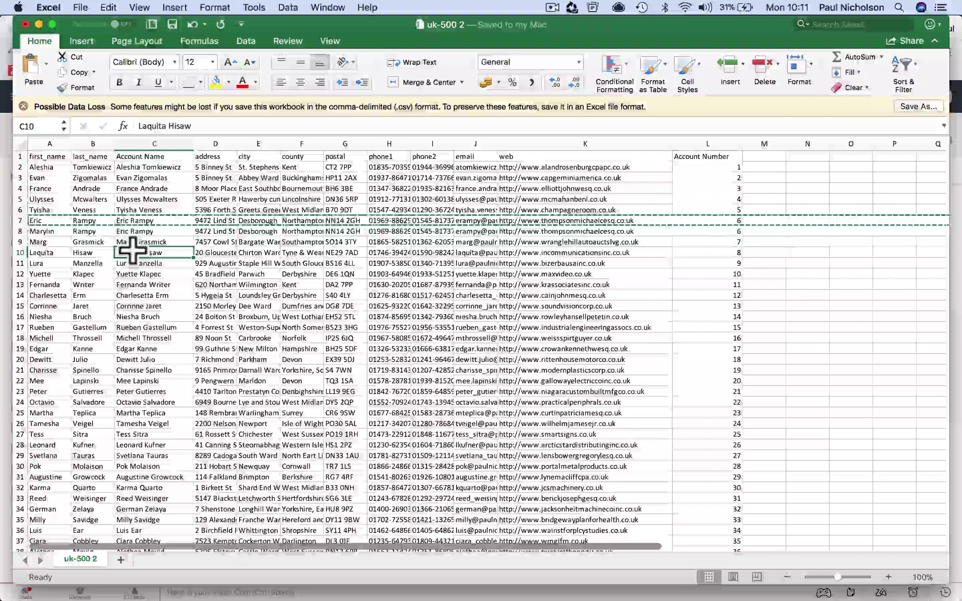
pyautogui.click(175, 305)
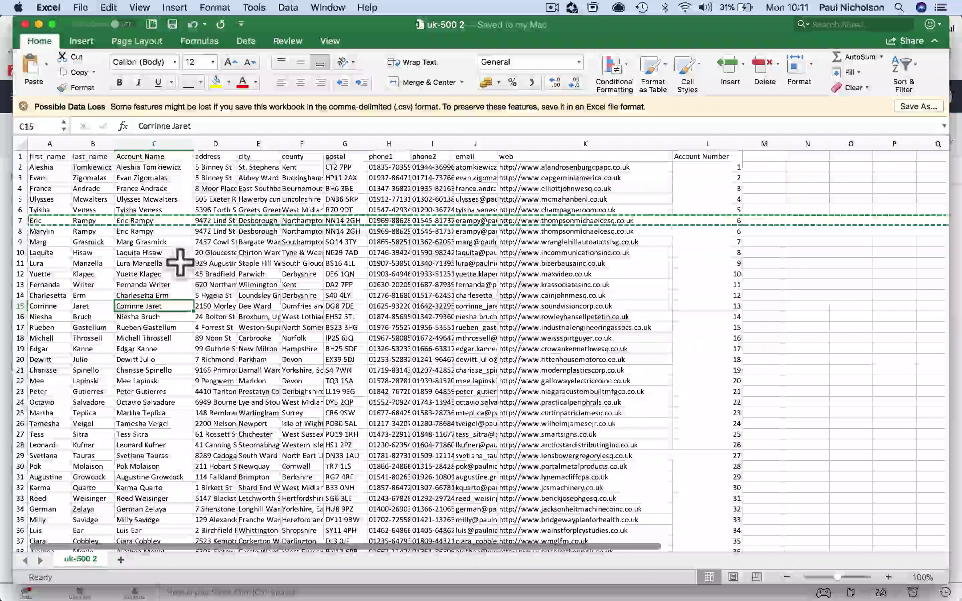
pyautogui.click(264, 262)
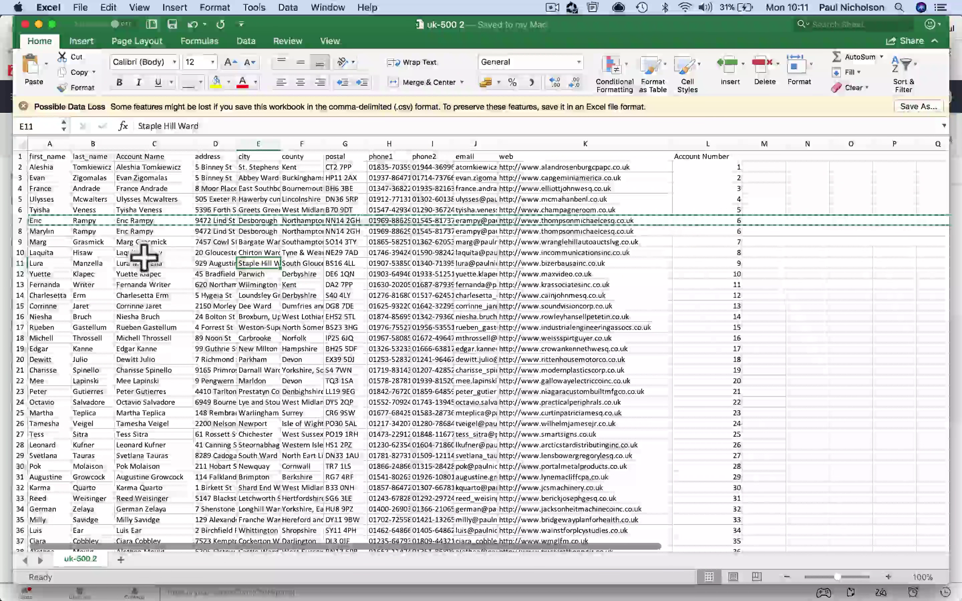
# Close the workbook, keeping the copied data on the clipboard, and return to Zoho CRM in Chrome
pyautogui.click(25, 23)
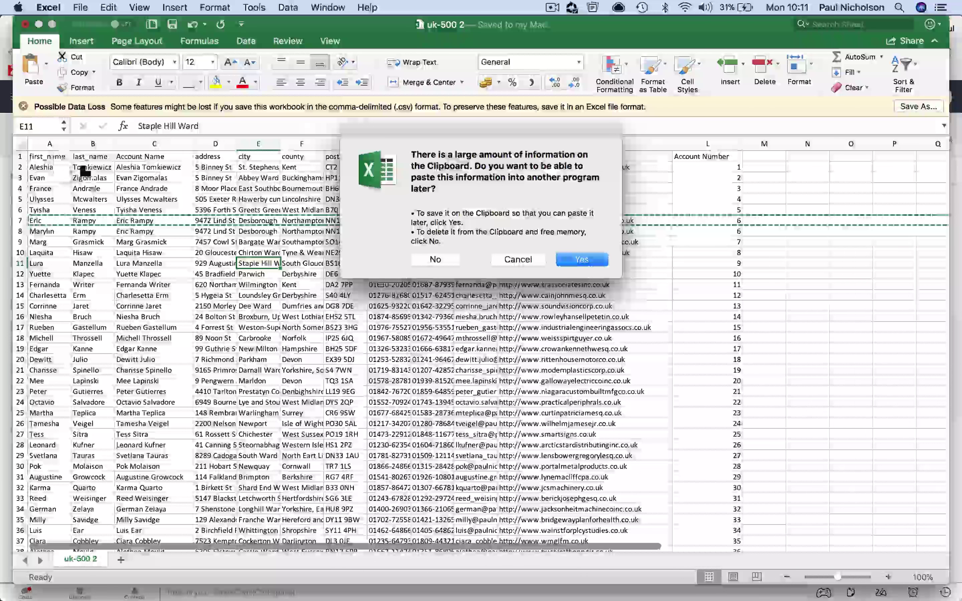
pyautogui.click(582, 260)
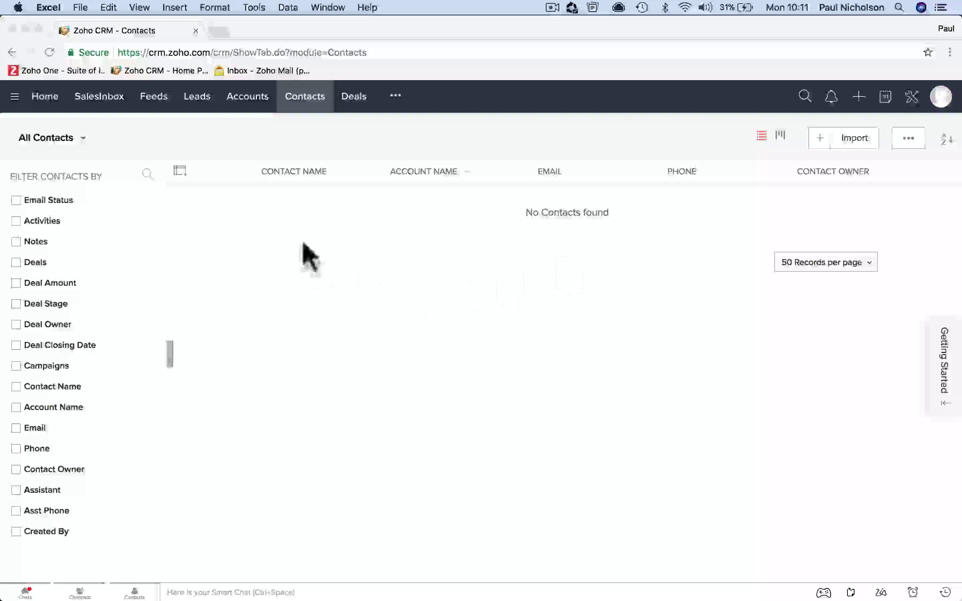
pyautogui.click(314, 260)
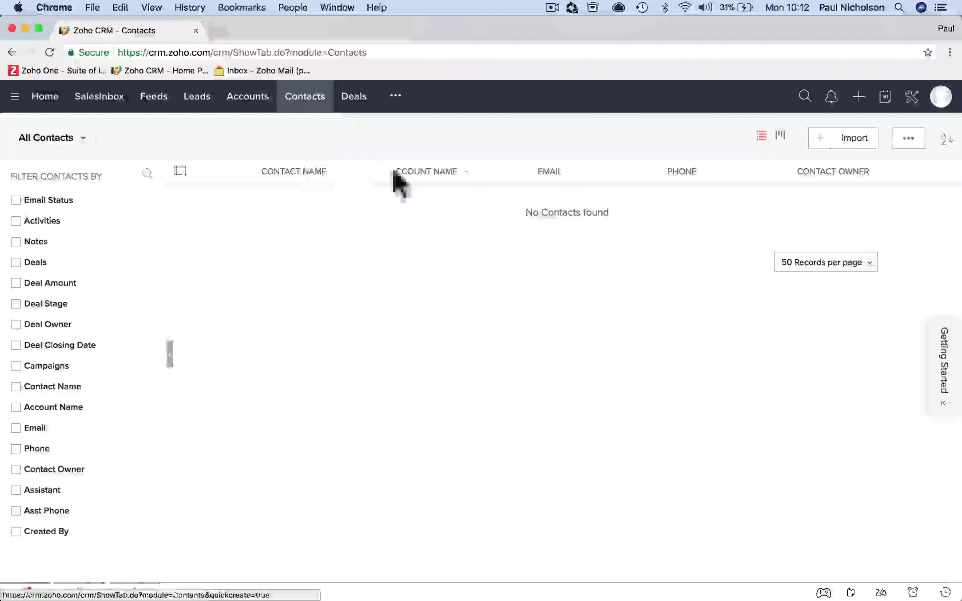
# Start a Contacts import in the Contacts module with a file as the source
pyautogui.moveTo(865, 153)
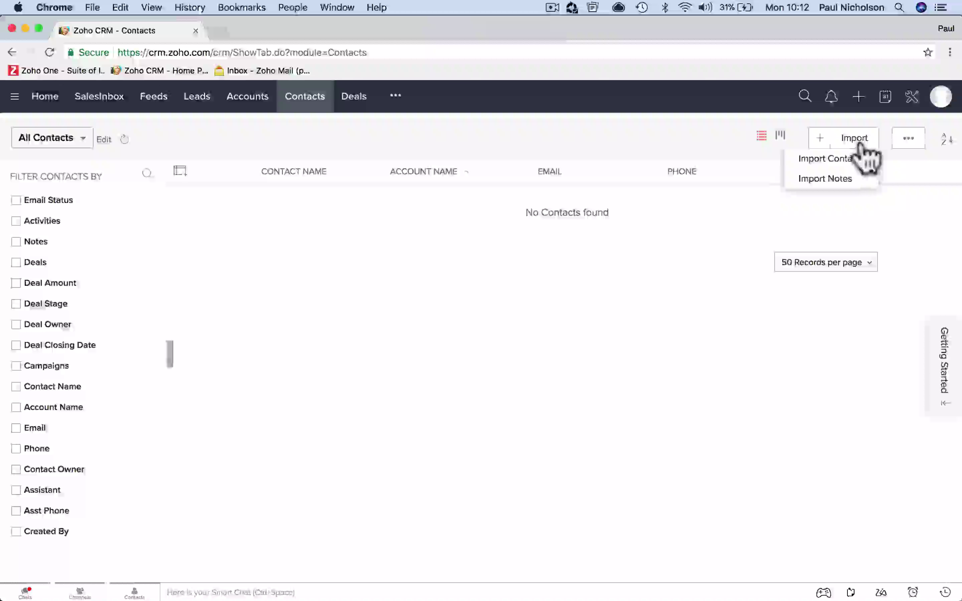
pyautogui.click(859, 160)
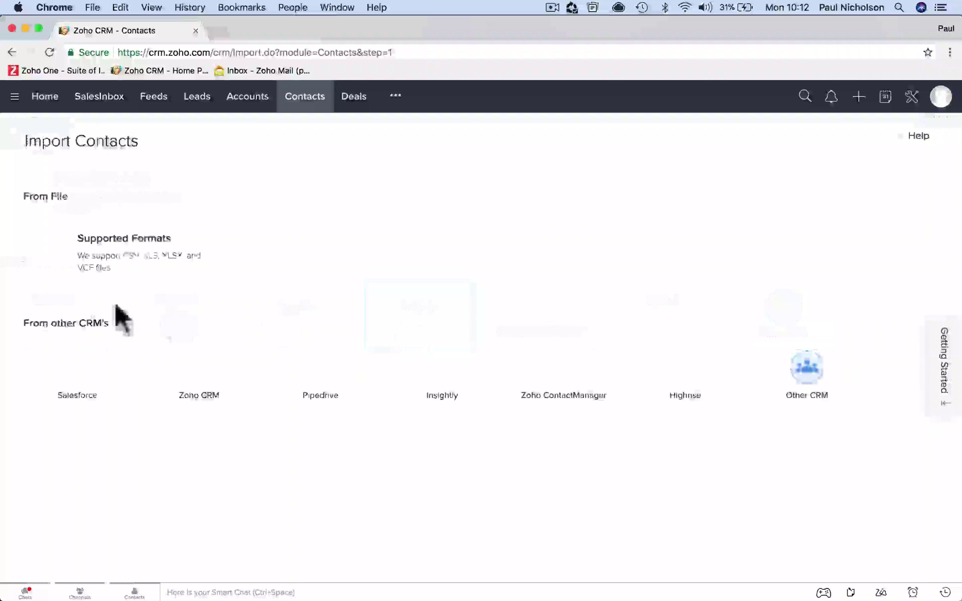
pyautogui.click(184, 284)
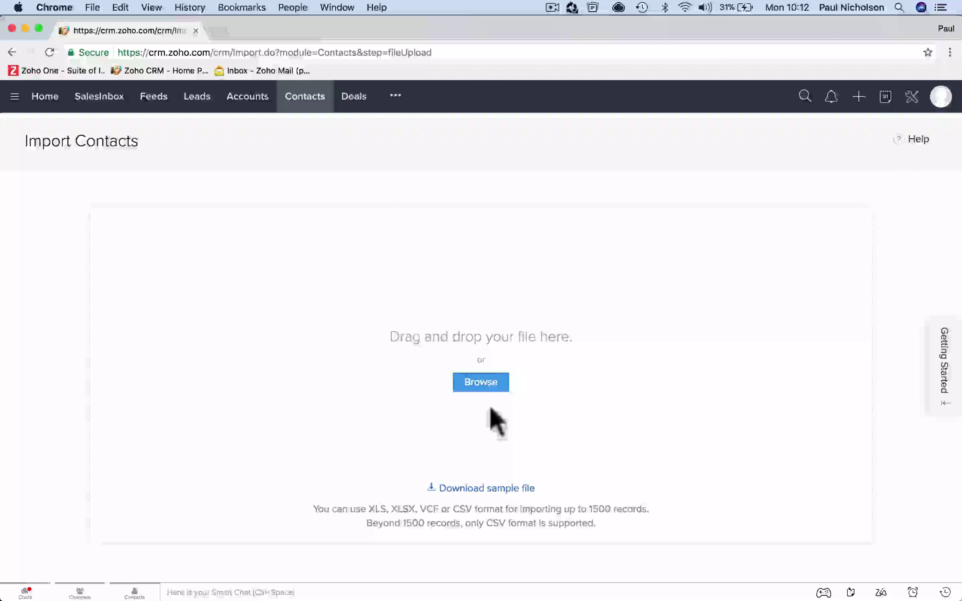
# Upload uk-500 2.csv from the Downloads folder as the contacts import file and continue to the record-handling options
pyautogui.click(483, 383)
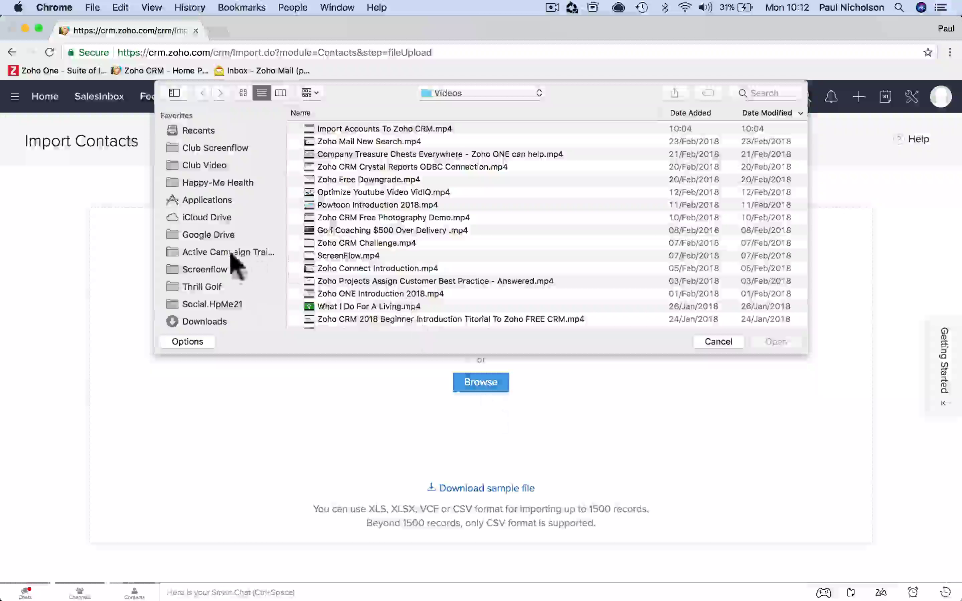
pyautogui.scroll(-3, 232, 262)
pyautogui.click(215, 283)
pyautogui.click(340, 130)
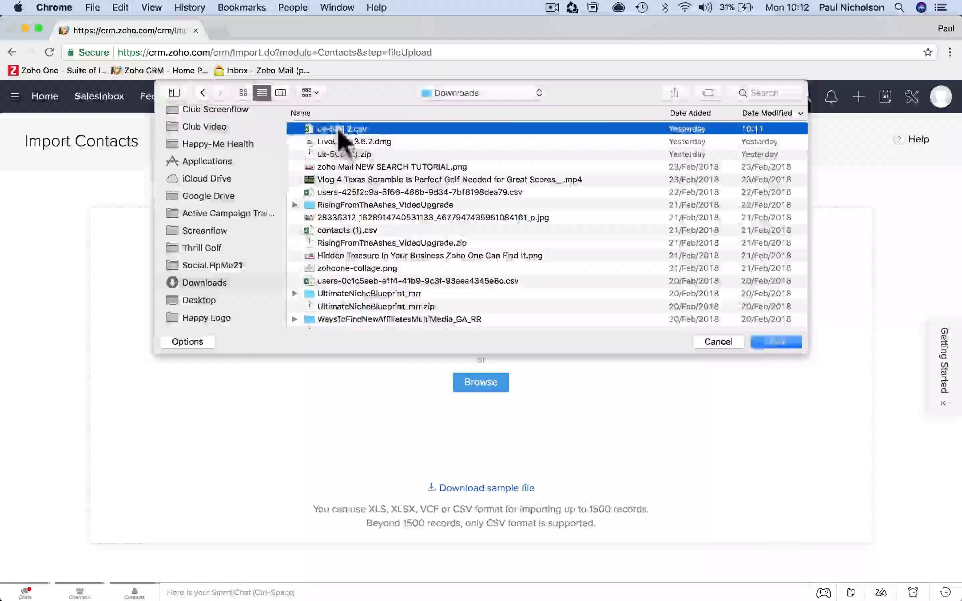
pyautogui.doubleClick(339, 130)
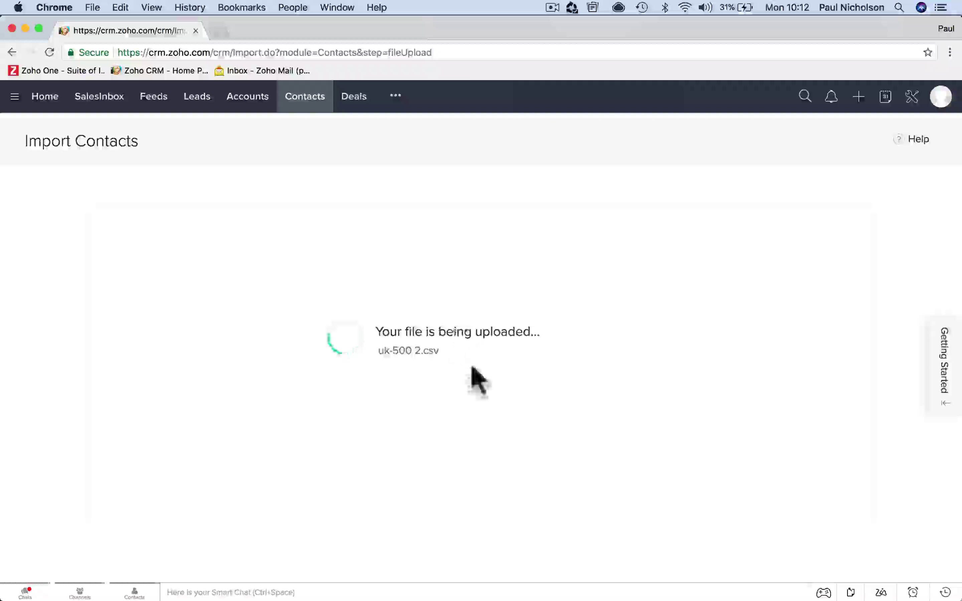
pyautogui.click(501, 444)
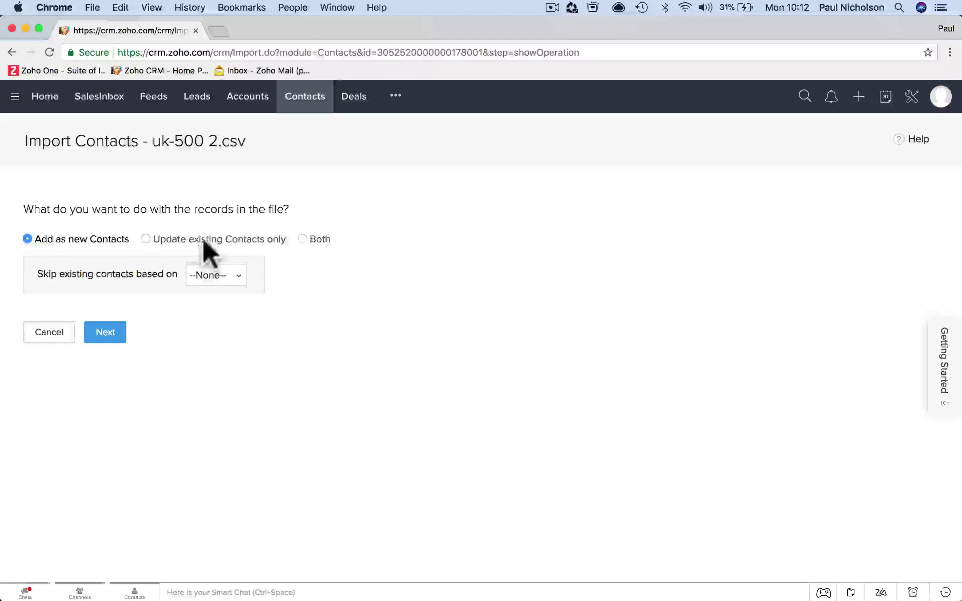
# Set the import to add records as new contacts, skipping existing ones based on Email, and continue to field mapping
pyautogui.click(193, 239)
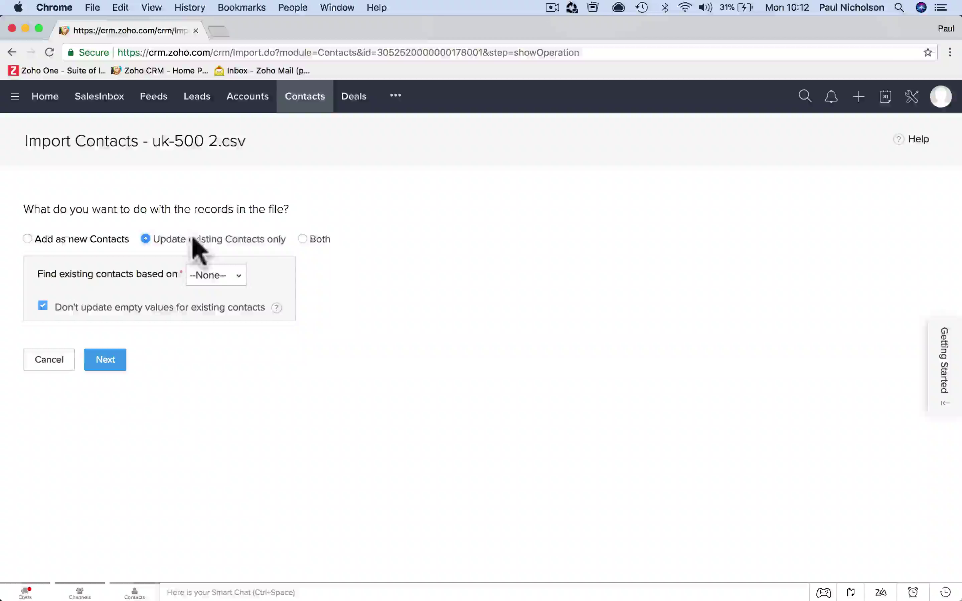
pyautogui.click(303, 239)
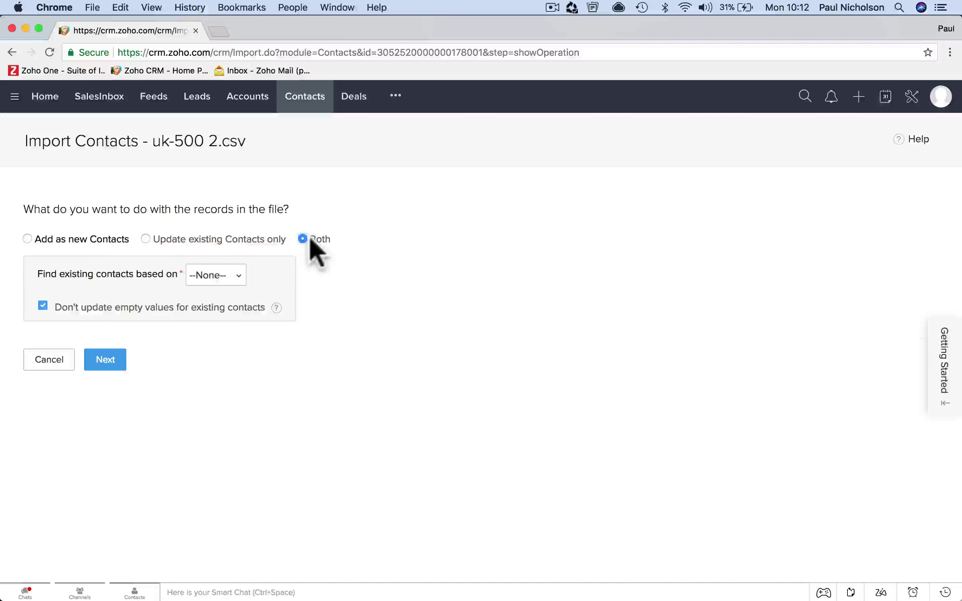
pyautogui.click(237, 275)
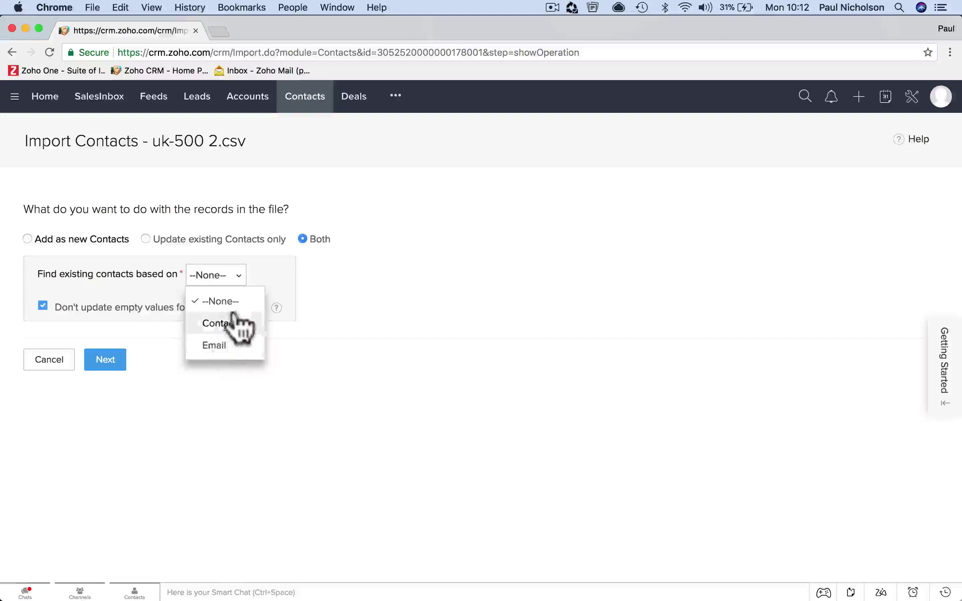
pyautogui.click(225, 345)
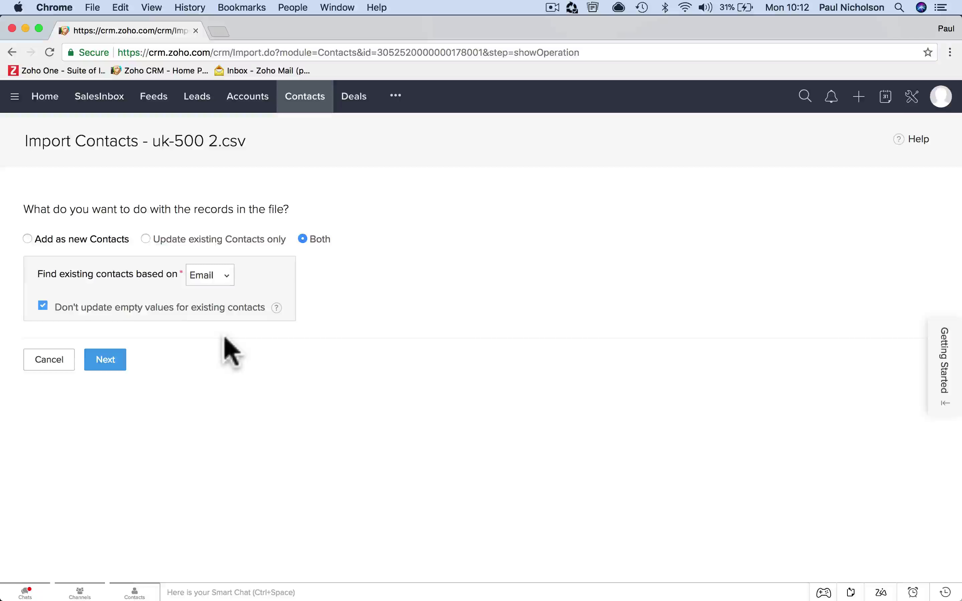
pyautogui.click(90, 238)
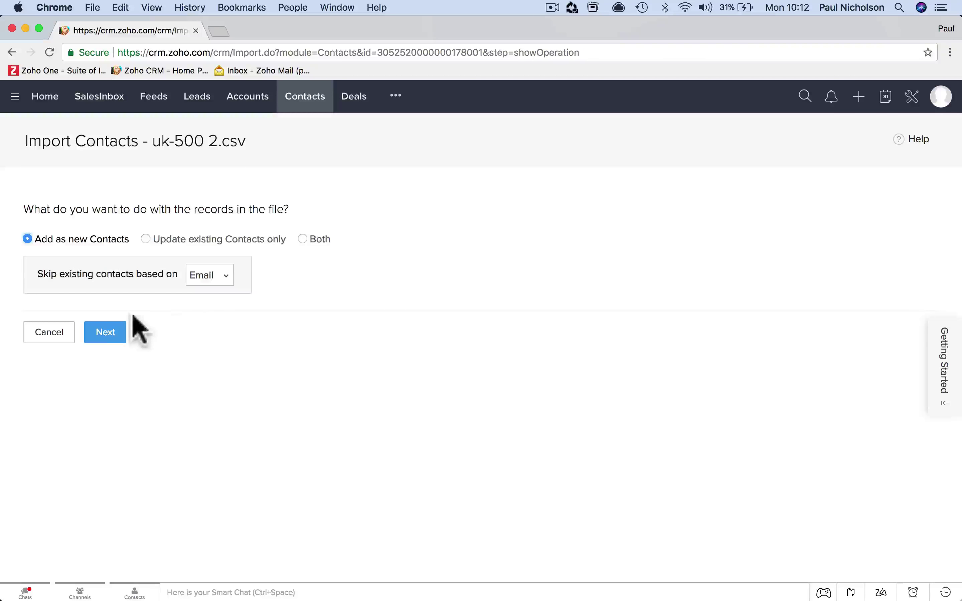
pyautogui.click(104, 338)
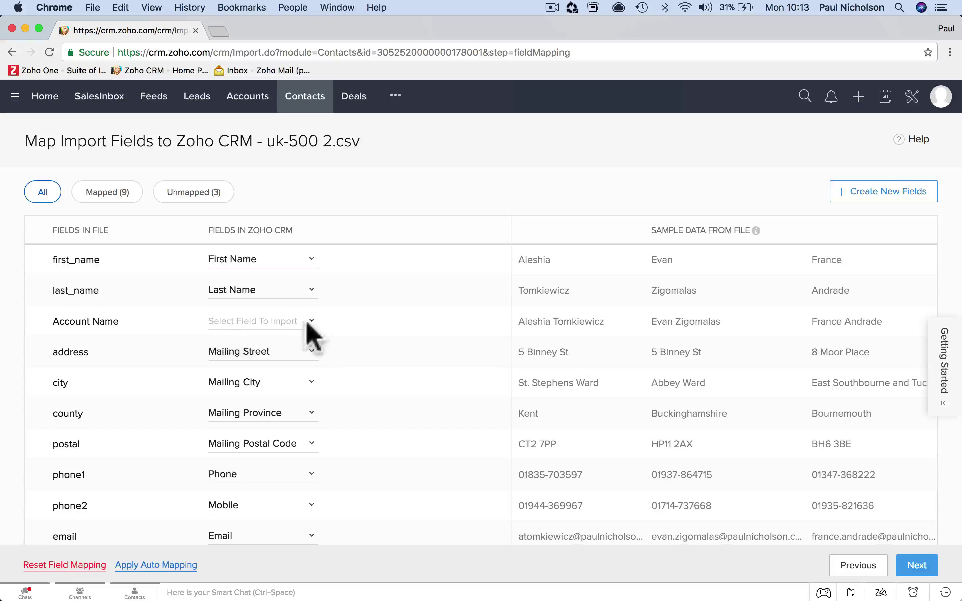
# Map the file's Account Name column to the Account Name sub-field nested under Account Name in Zoho CRM
pyautogui.click(288, 321)
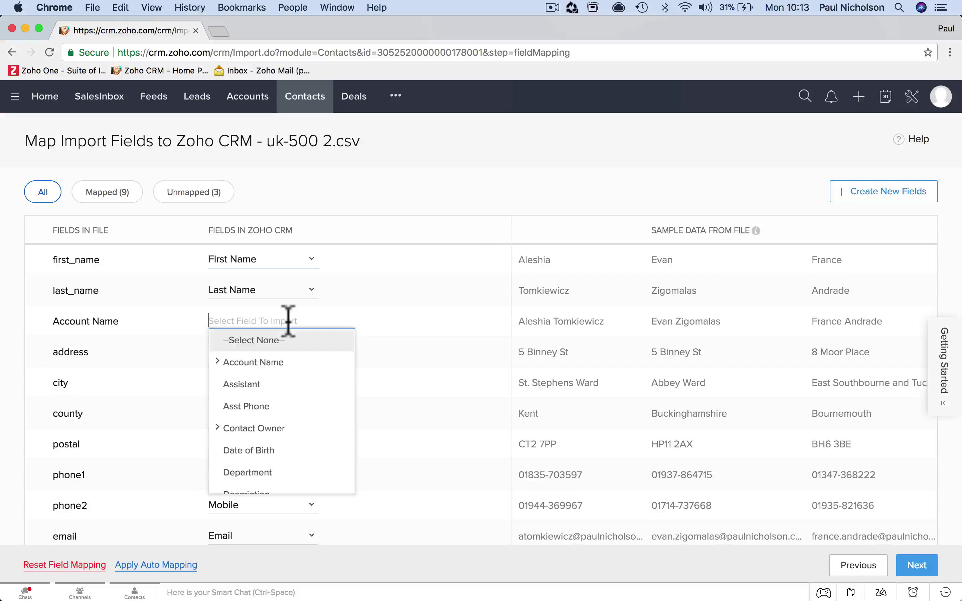
pyautogui.click(218, 362)
pyautogui.click(264, 399)
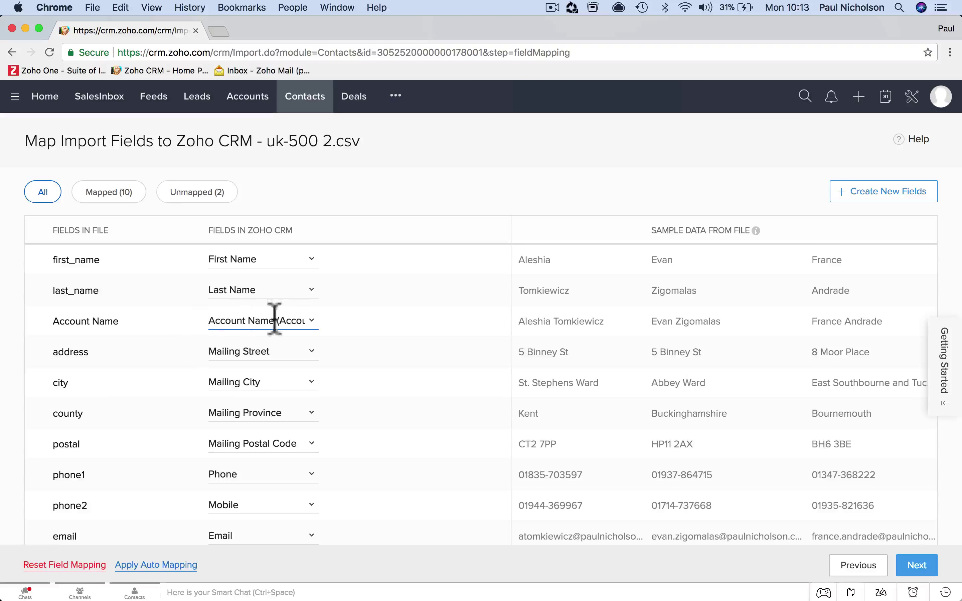
# Check the available Zoho CRM contact fields for a match to the file's web and Account Number columns
pyautogui.scroll(-3, 370, 360)
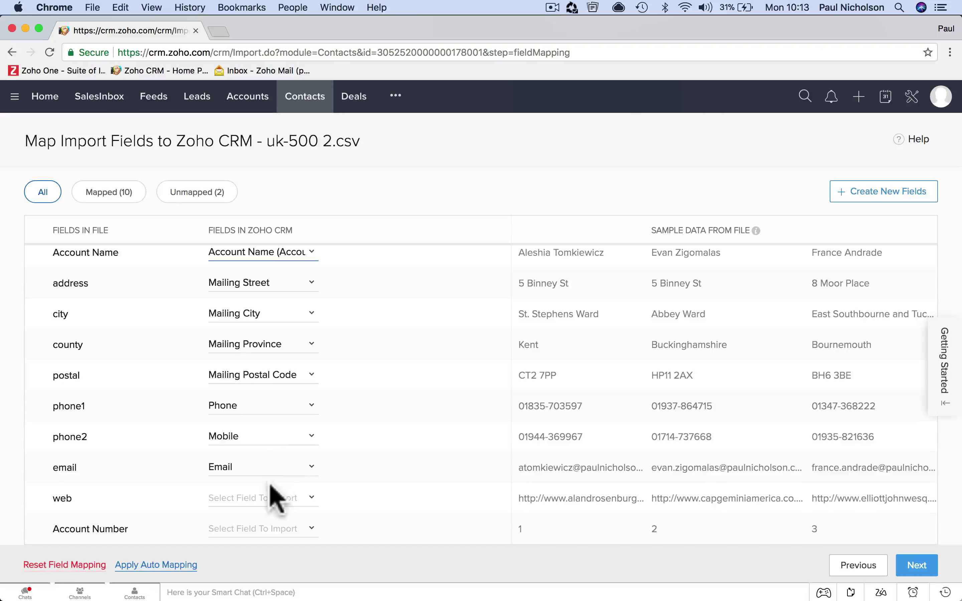
pyautogui.click(275, 498)
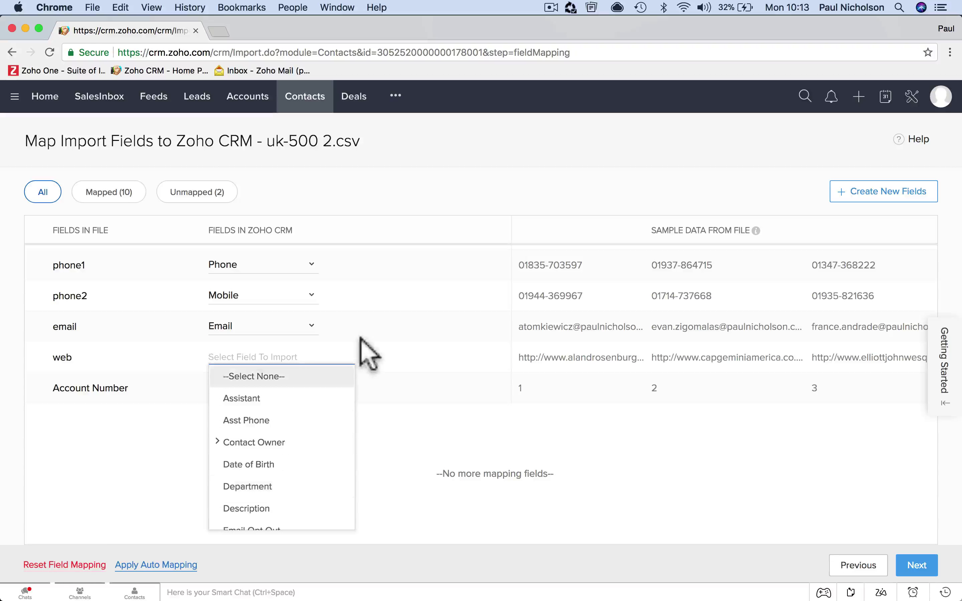
pyautogui.click(372, 364)
pyautogui.click(299, 388)
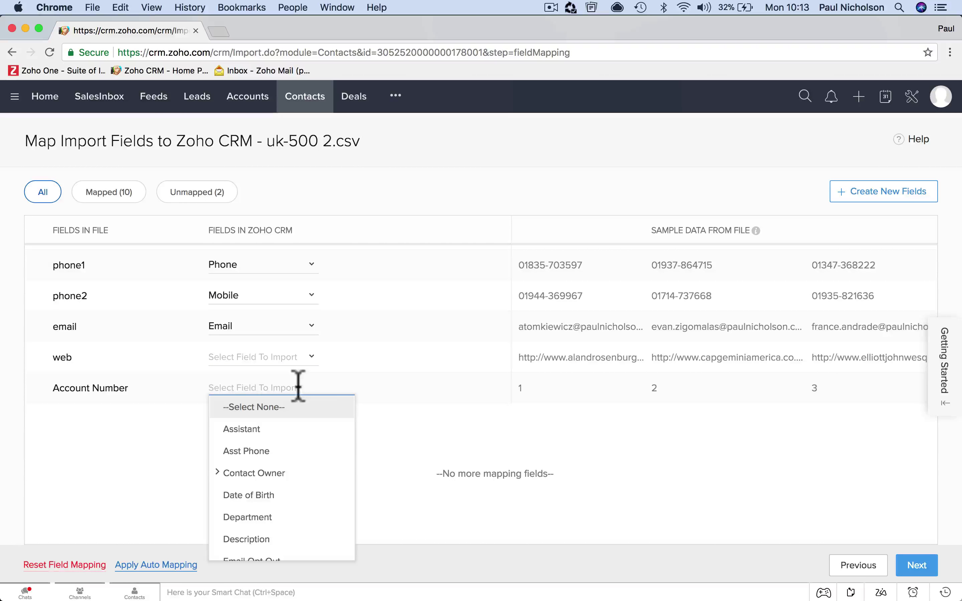
pyautogui.scroll(-1, 321, 469)
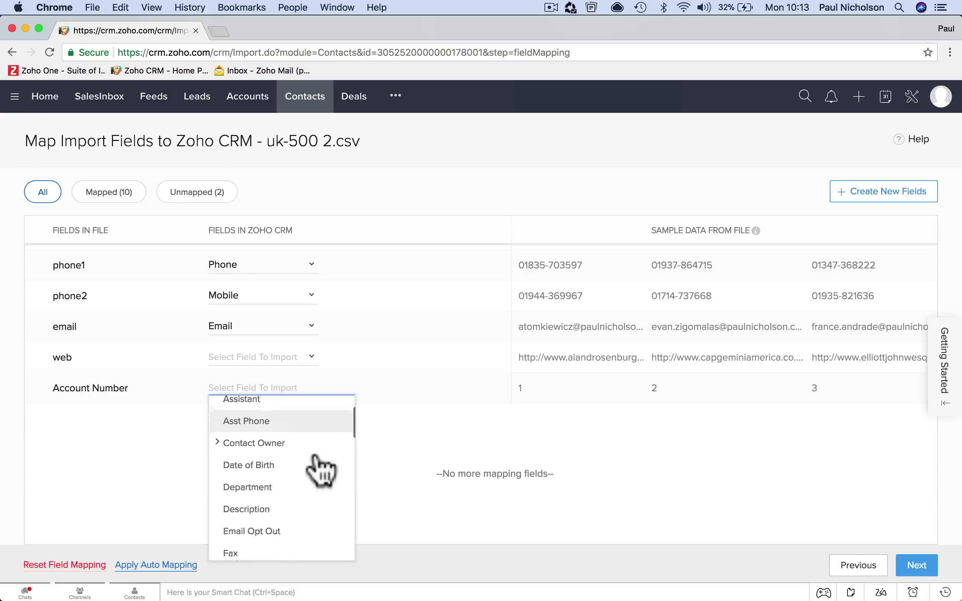
pyautogui.scroll(1, 322, 469)
pyautogui.scroll(-2, 273, 479)
pyautogui.scroll(3, 270, 482)
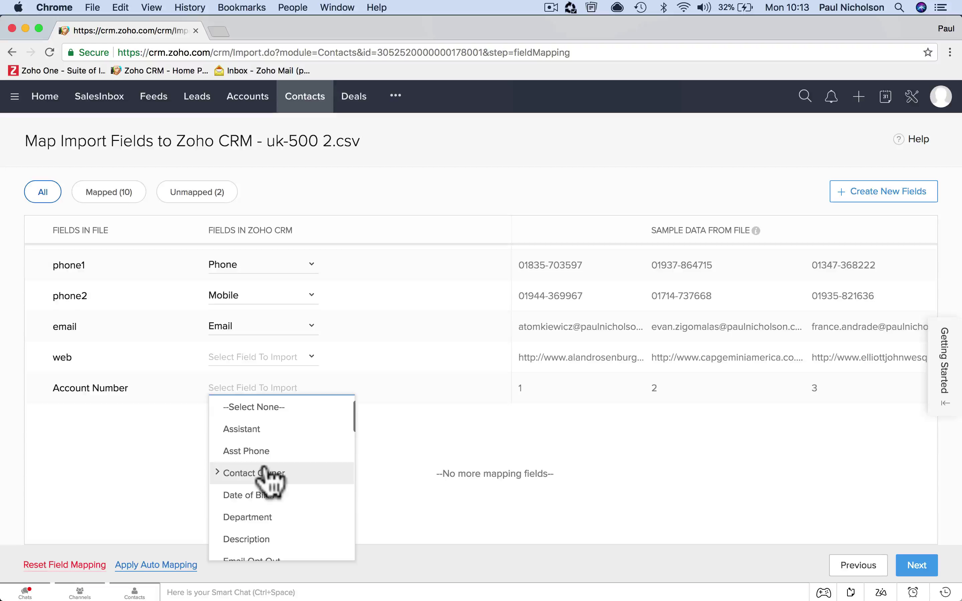
pyautogui.scroll(-5, 273, 467)
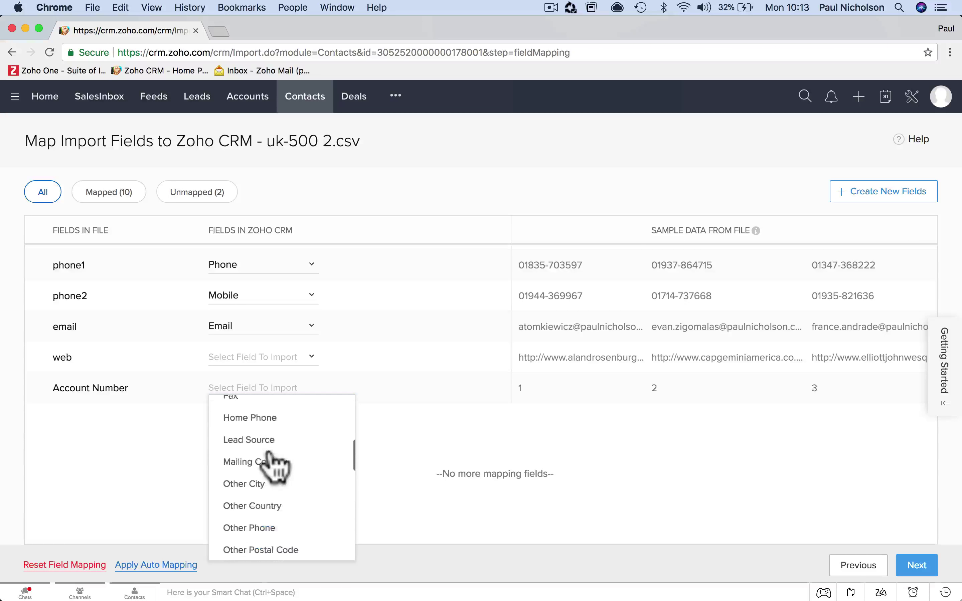
pyautogui.scroll(-4, 274, 464)
pyautogui.click(380, 432)
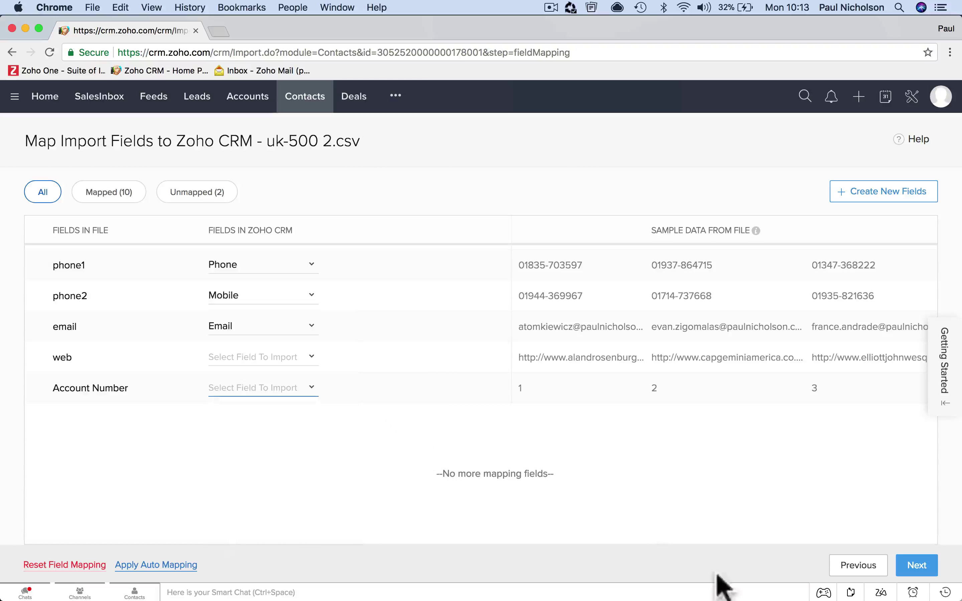
# Continue the import with web and Account Number unmapped, and check the task choices for new contacts, keeping None
pyautogui.click(918, 567)
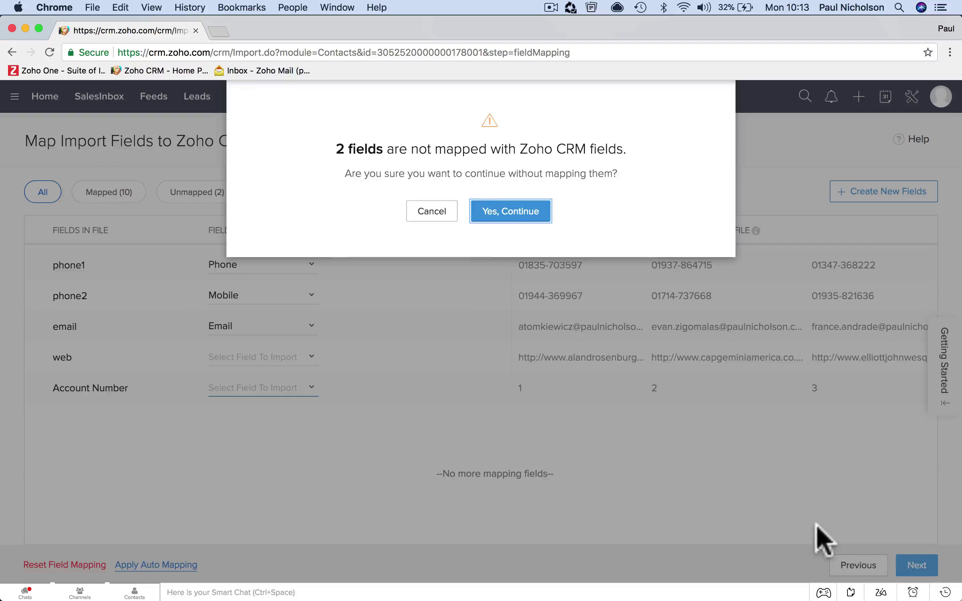
pyautogui.click(509, 213)
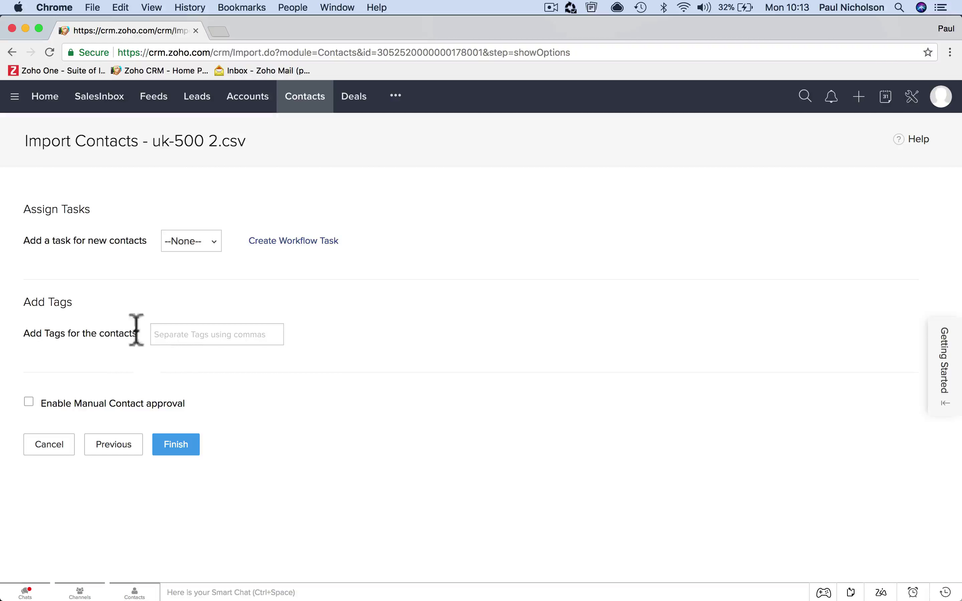
pyautogui.click(208, 246)
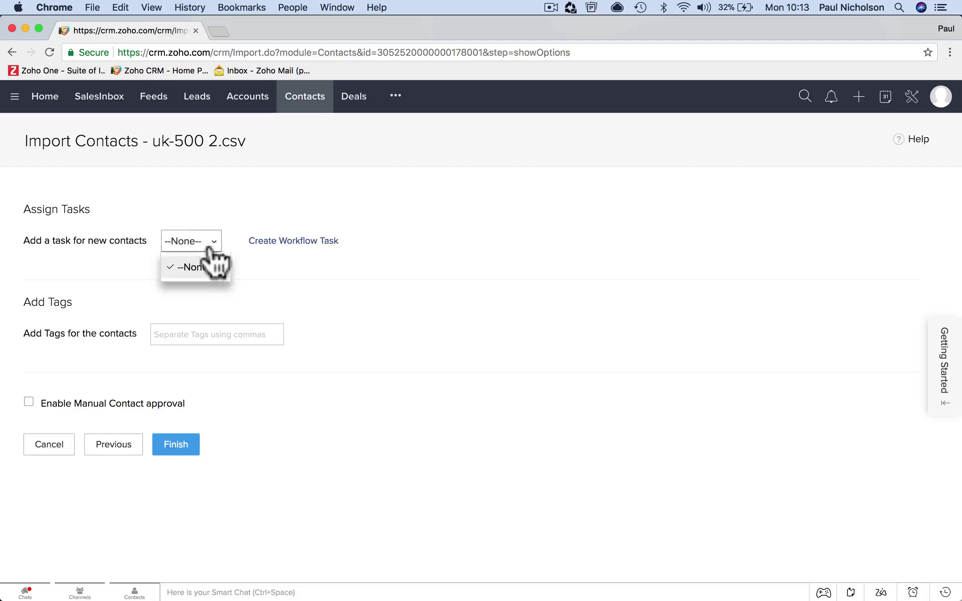
pyautogui.click(280, 262)
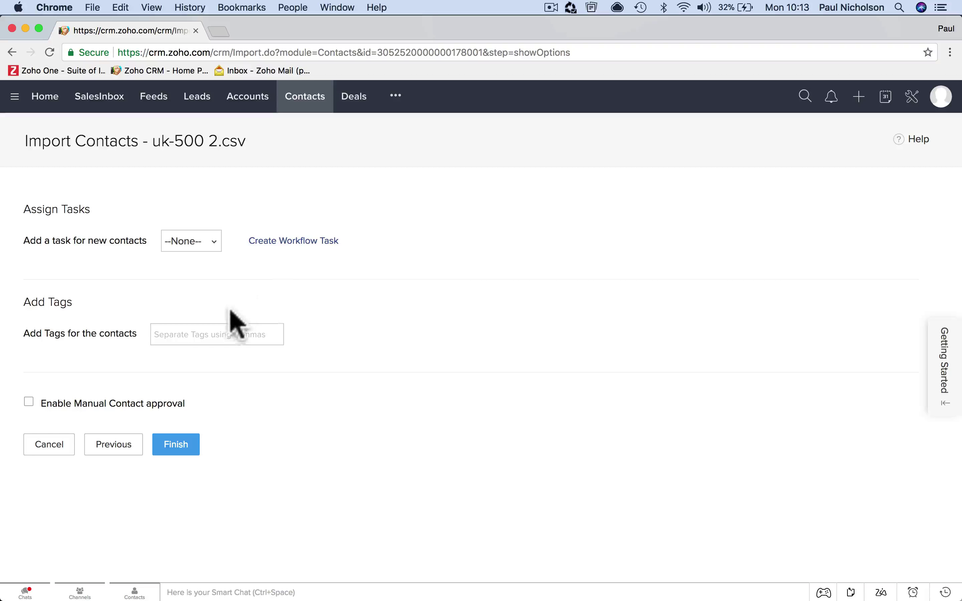
# Add the new tag Members to the imported contacts and finish the contacts import
pyautogui.click(168, 334)
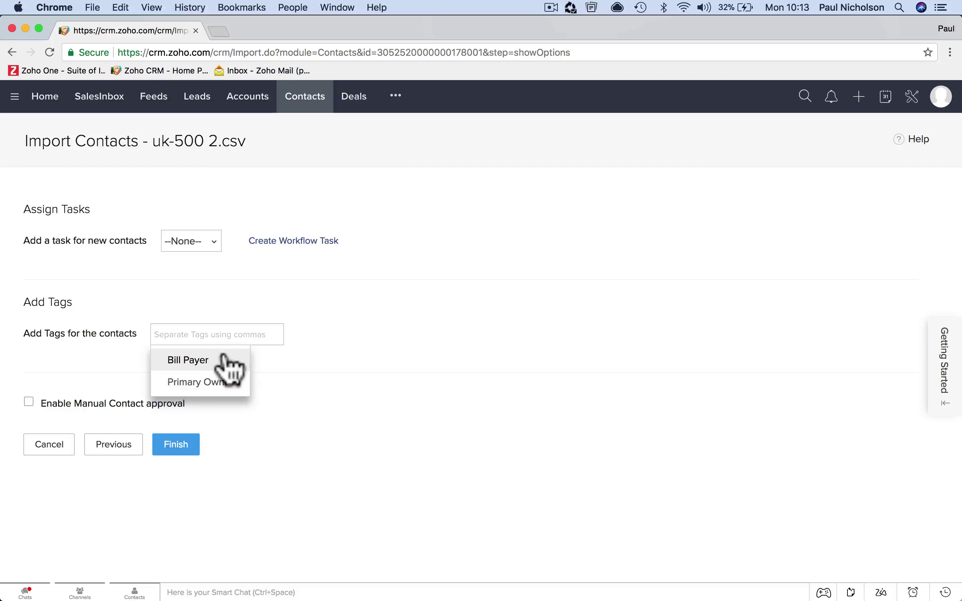
pyautogui.click(201, 334)
pyautogui.write('Members')
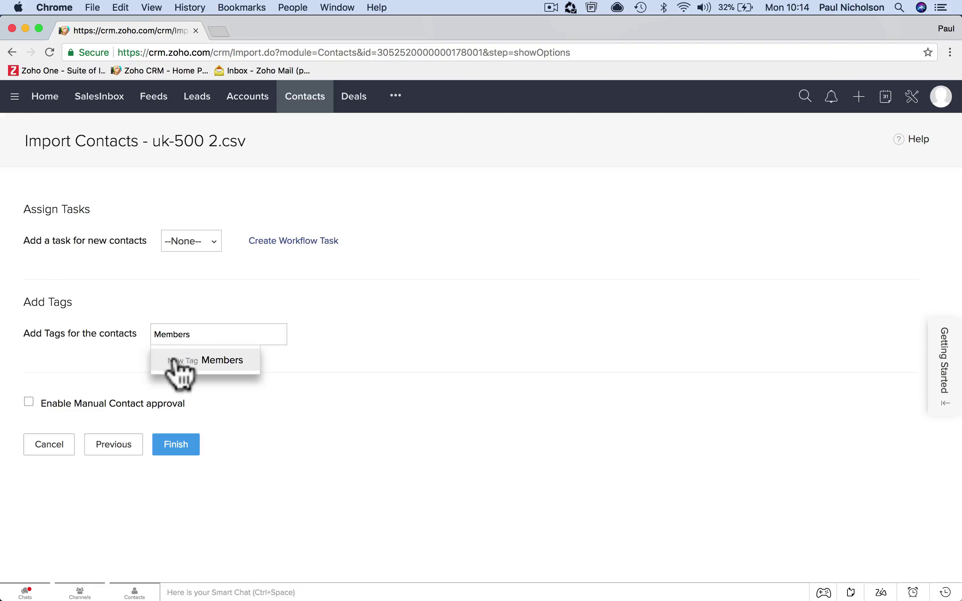
pyautogui.click(197, 359)
pyautogui.click(213, 394)
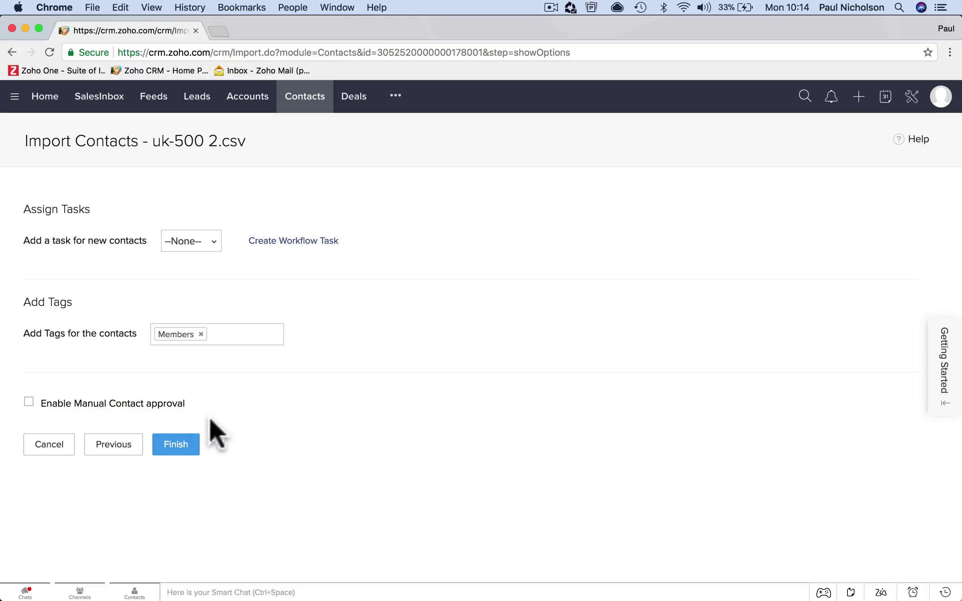
pyautogui.click(185, 444)
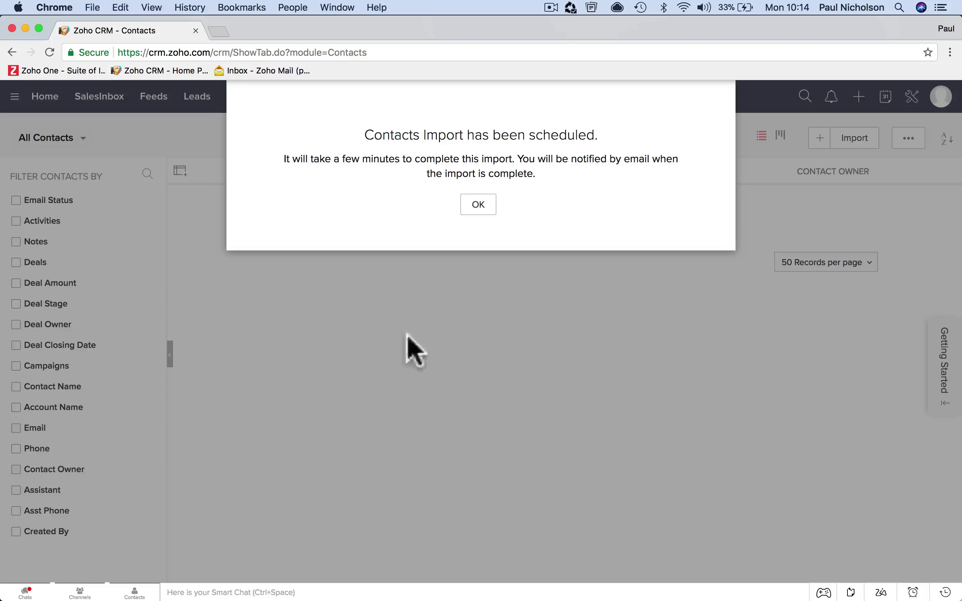
pyautogui.click(479, 205)
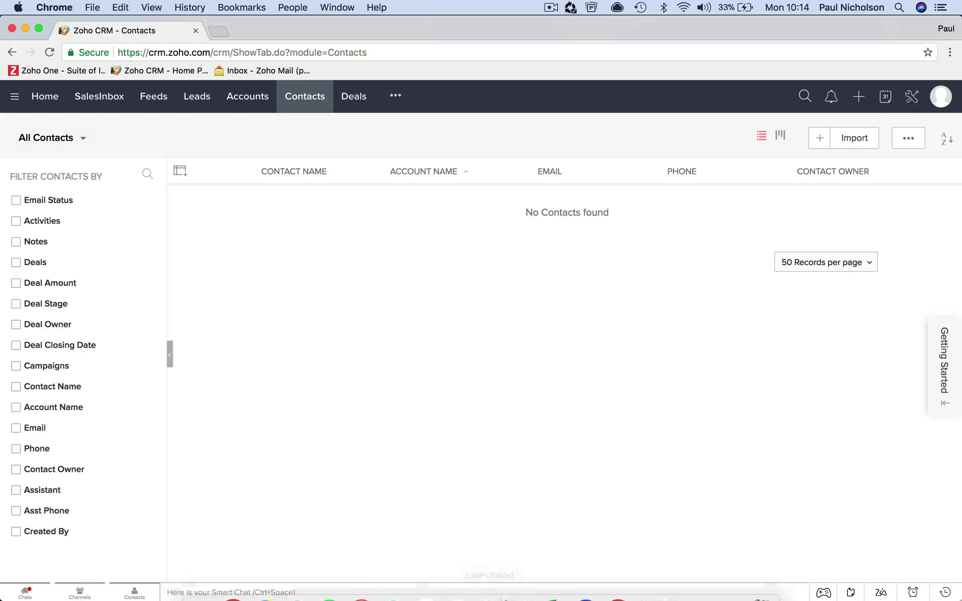
# Switch to Mail, read the newest Zoho CRM import notification in the Happymesports inbox, and open its list of skipped records
pyautogui.click(522, 582)
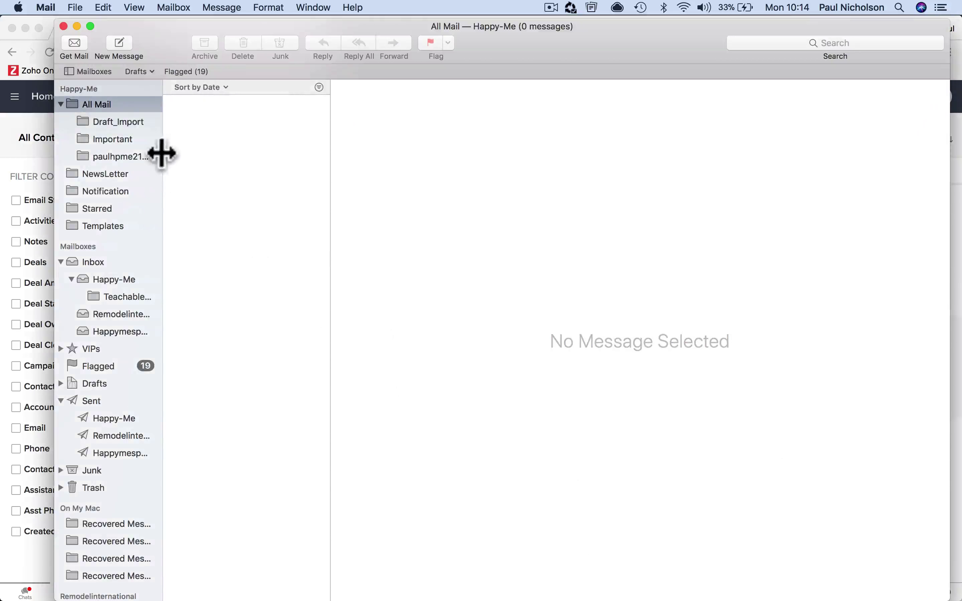
pyautogui.click(122, 282)
pyautogui.click(119, 331)
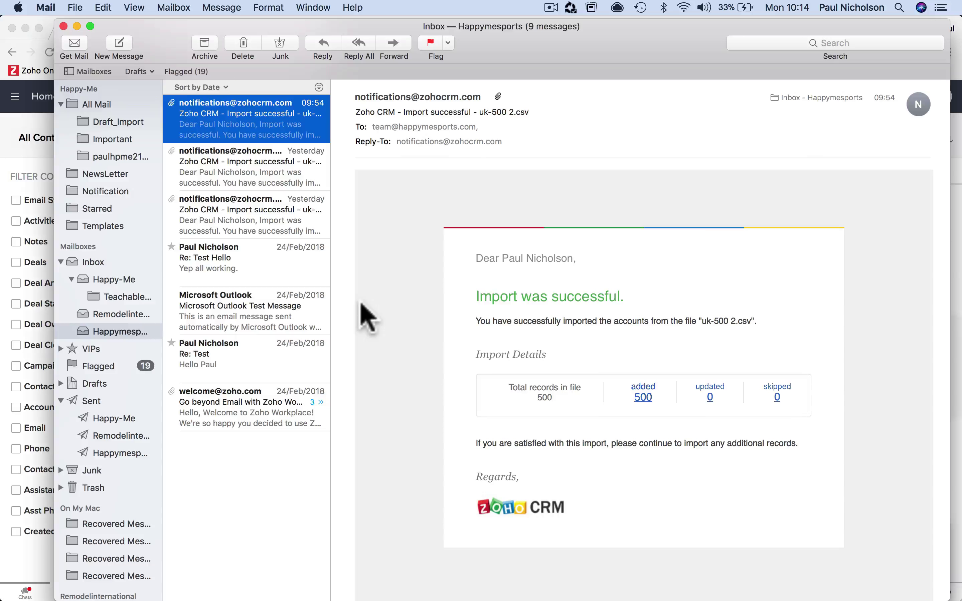
pyautogui.click(267, 121)
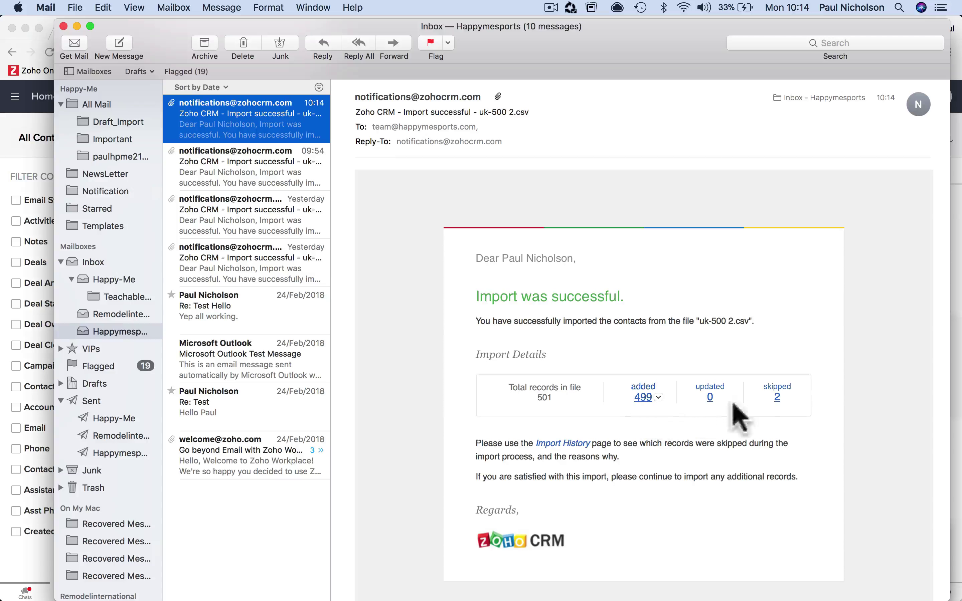
pyautogui.click(776, 396)
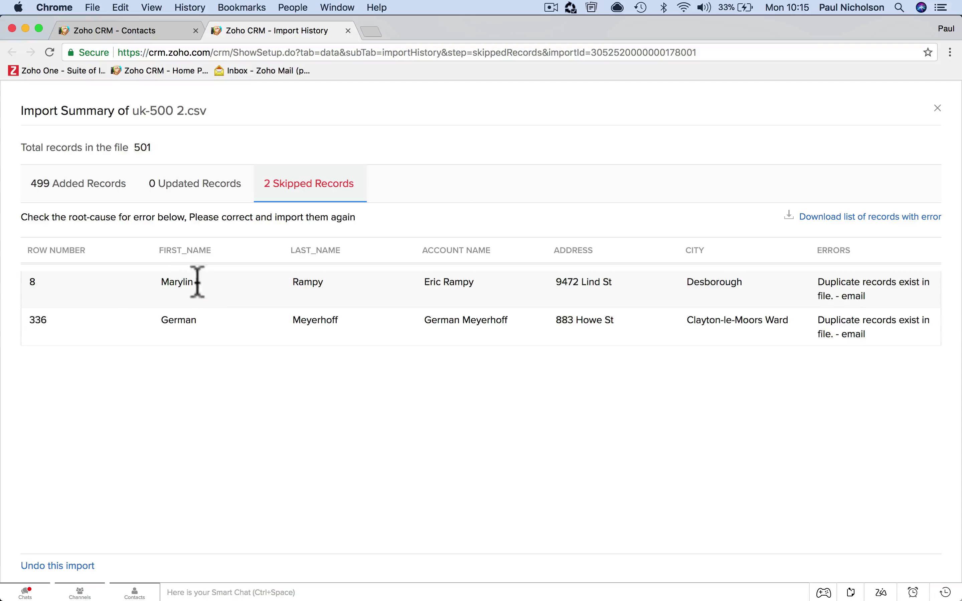
# Reopen the recent uk-500 2 workbook in Excel and select row 8, the skipped contact's record
pyautogui.click(560, 574)
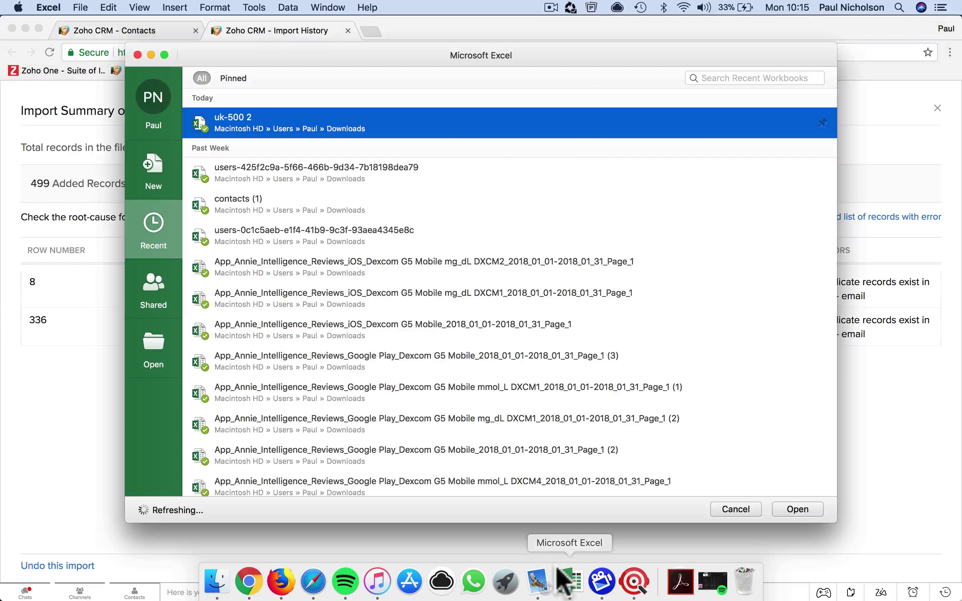
pyautogui.doubleClick(365, 124)
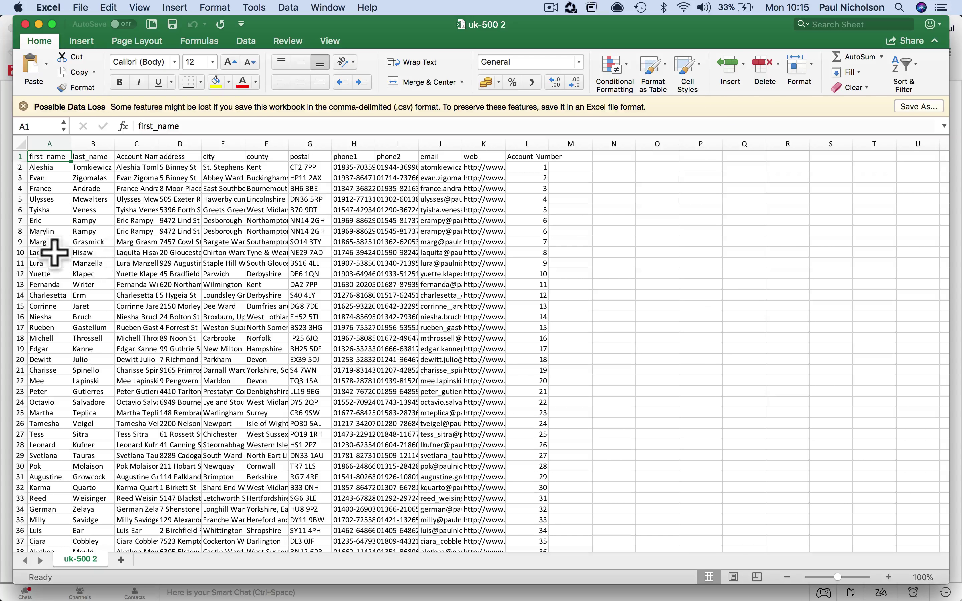
pyautogui.click(19, 232)
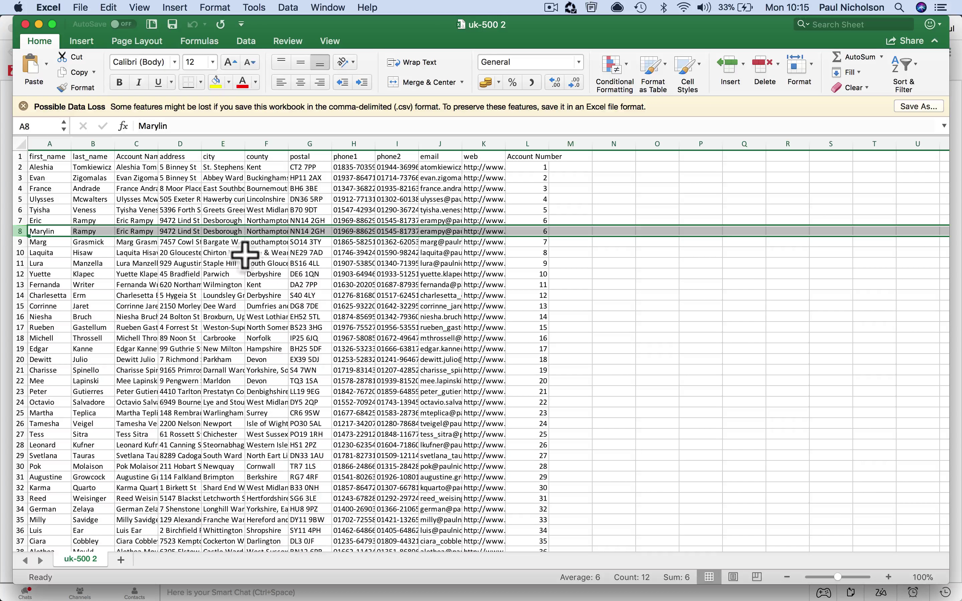
# Check the email addresses in rows 7 and 8 of the workbook and switch back to the skipped records in Chrome
pyautogui.click(439, 232)
pyautogui.click(439, 218)
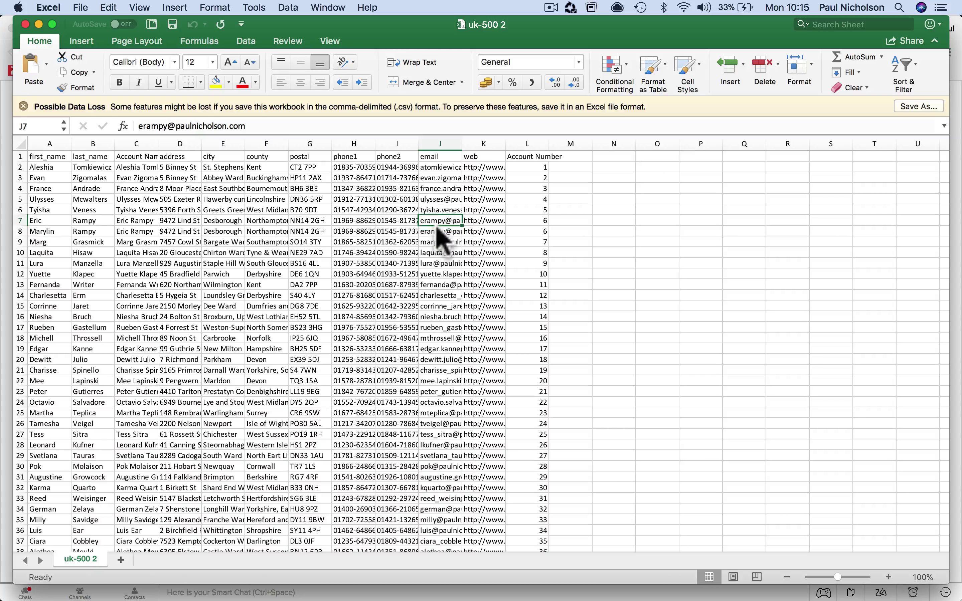
pyautogui.click(437, 221)
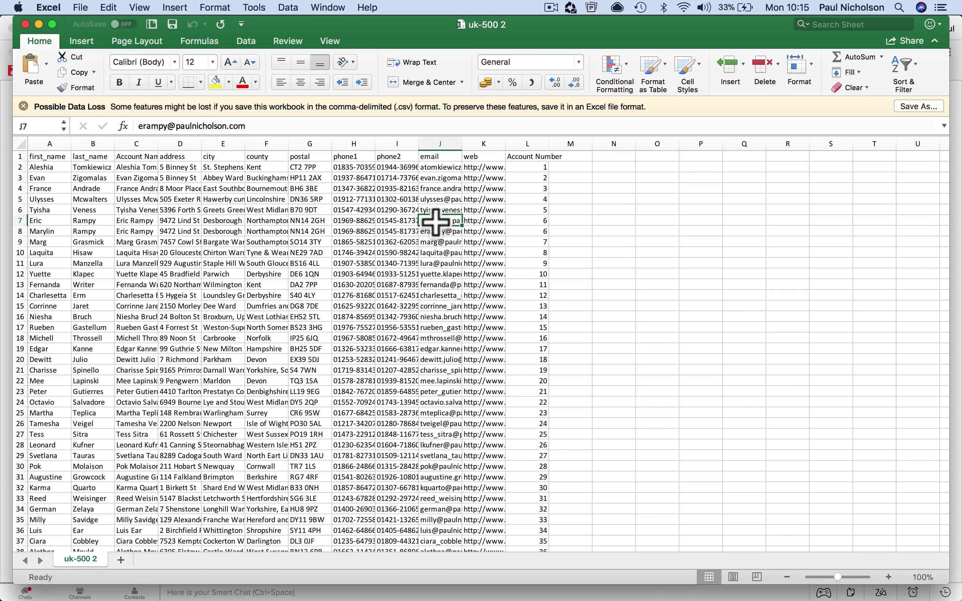
pyautogui.click(4, 131)
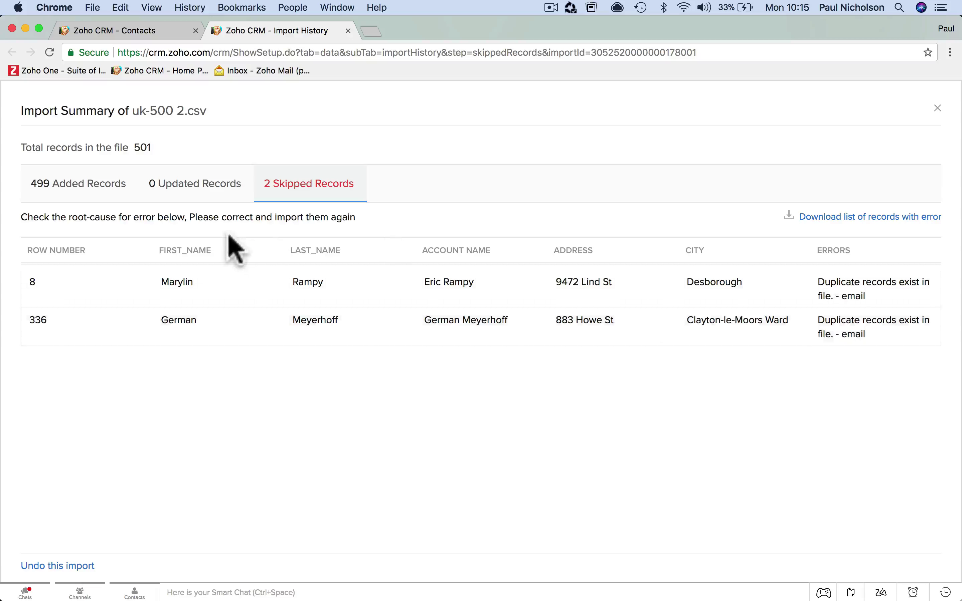
# Close the import summary and reload the Contacts list to view the imported contacts
pyautogui.moveTo(163, 596)
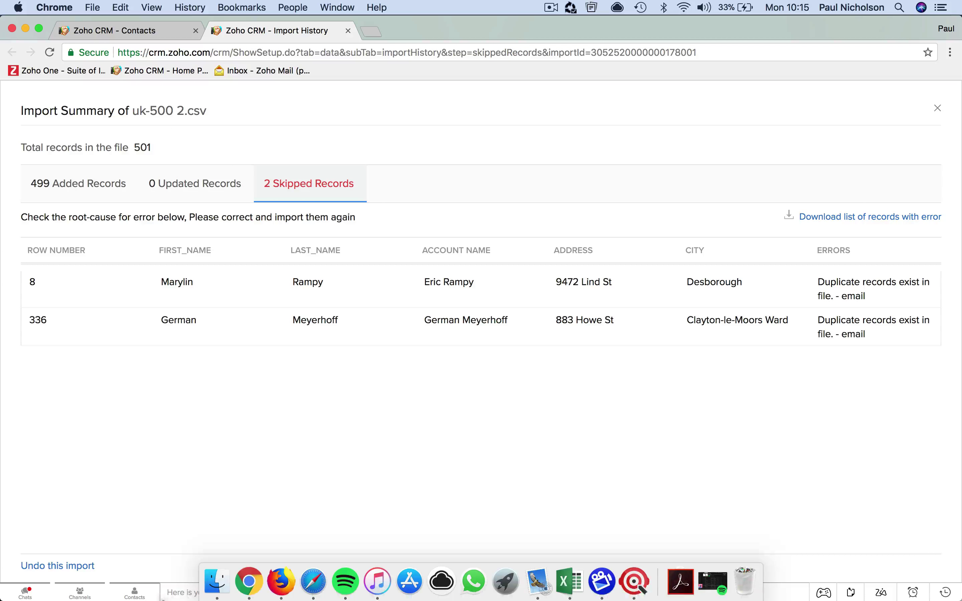
pyautogui.click(348, 31)
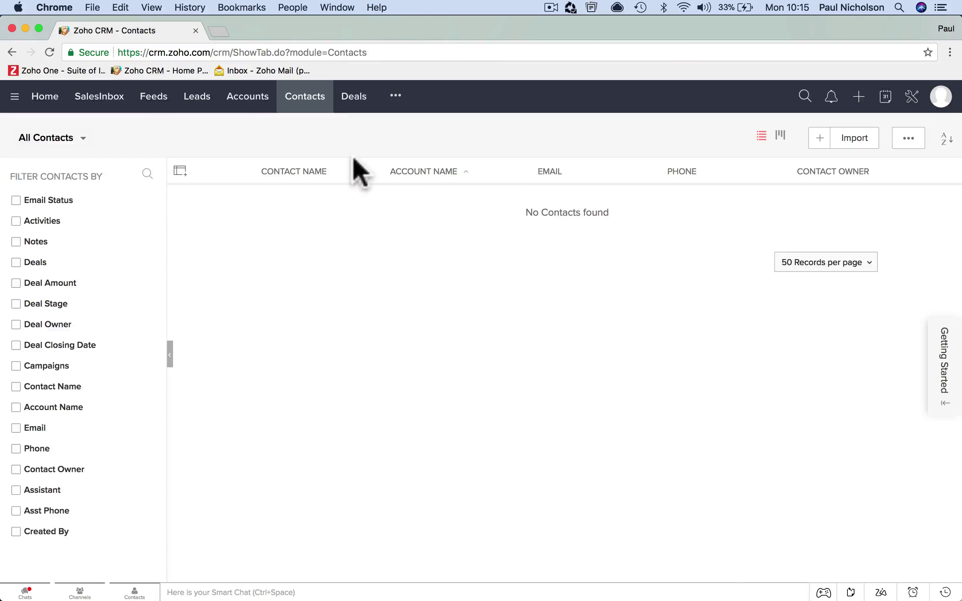
pyautogui.click(303, 100)
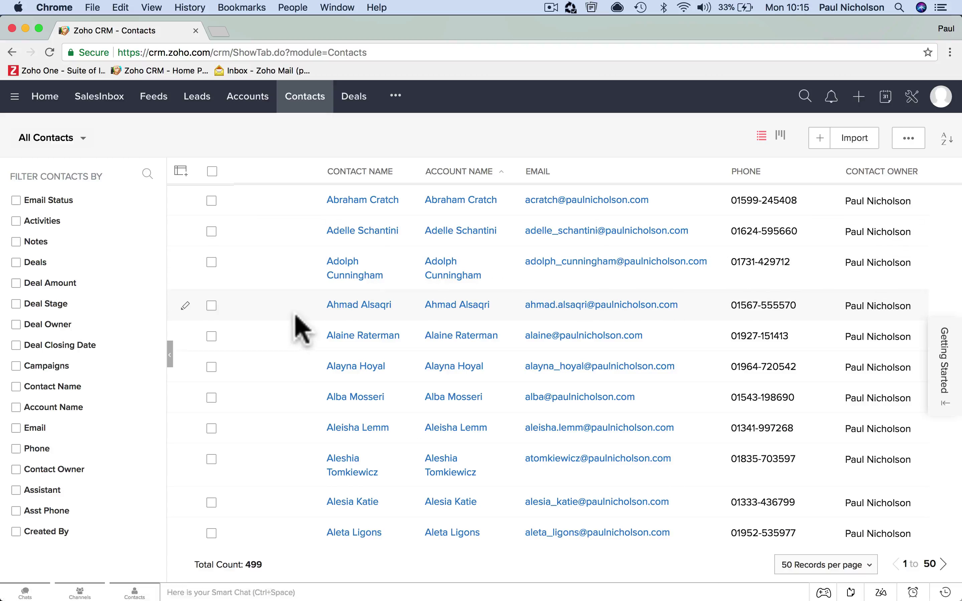
# Open the first contact in the list and look through its tag, contact fields and related lists
pyautogui.click(376, 199)
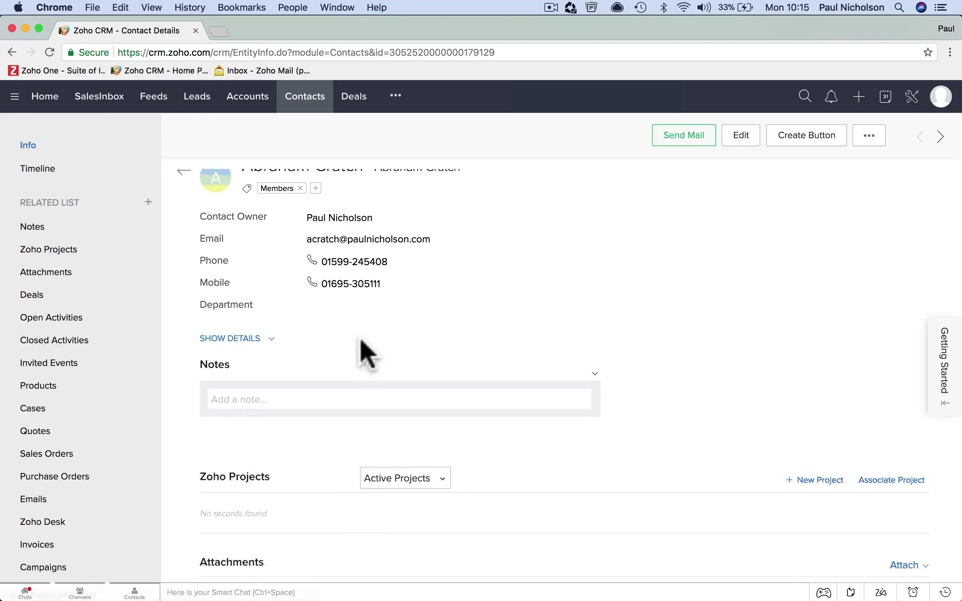
pyautogui.scroll(-5, 364, 350)
pyautogui.scroll(-3, 397, 358)
pyautogui.scroll(-12, 413, 364)
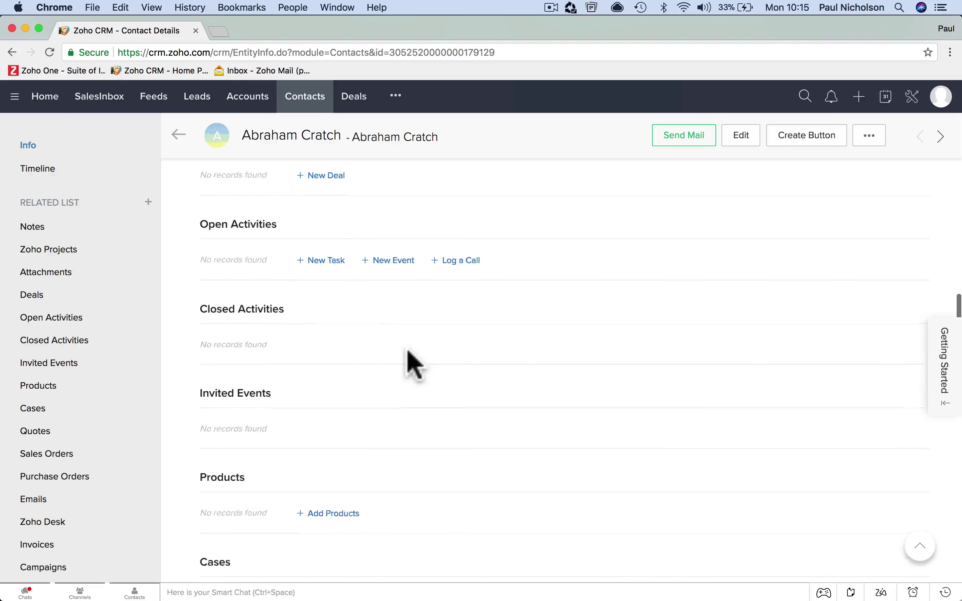
pyautogui.scroll(20, 414, 364)
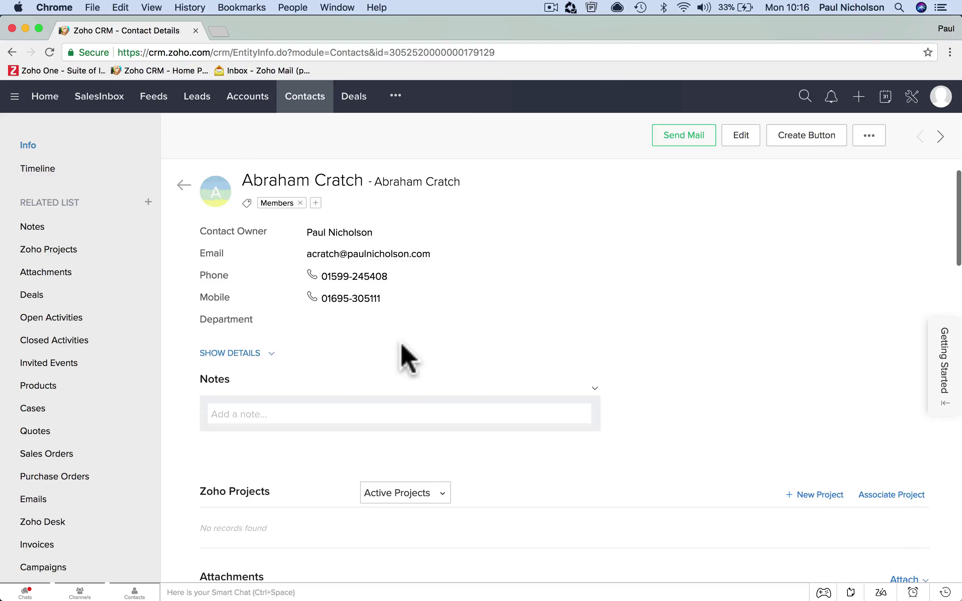
pyautogui.scroll(-8, 405, 357)
pyautogui.scroll(1, 406, 357)
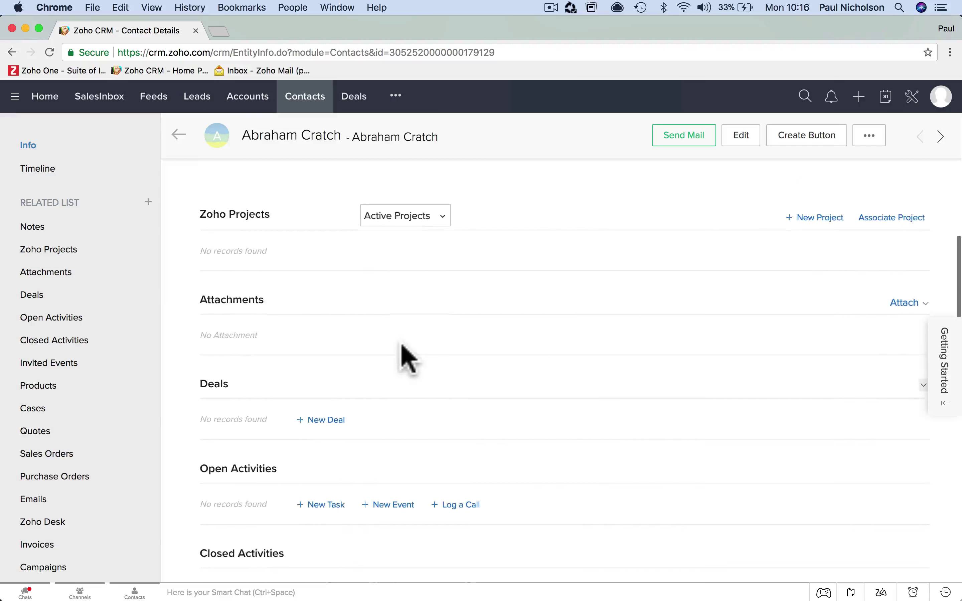
pyautogui.scroll(-20, 405, 358)
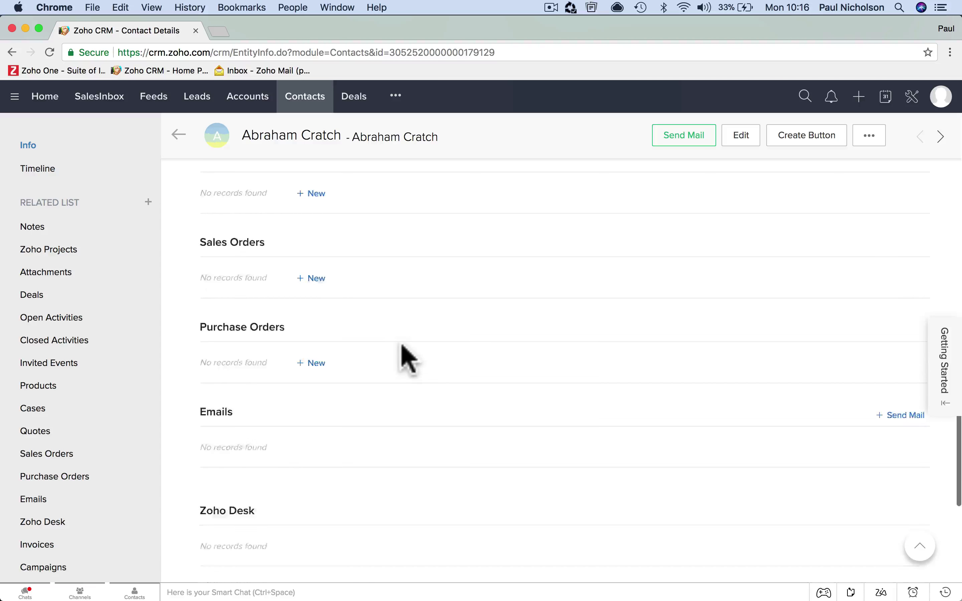
pyautogui.scroll(-3, 407, 360)
pyautogui.scroll(5, 406, 358)
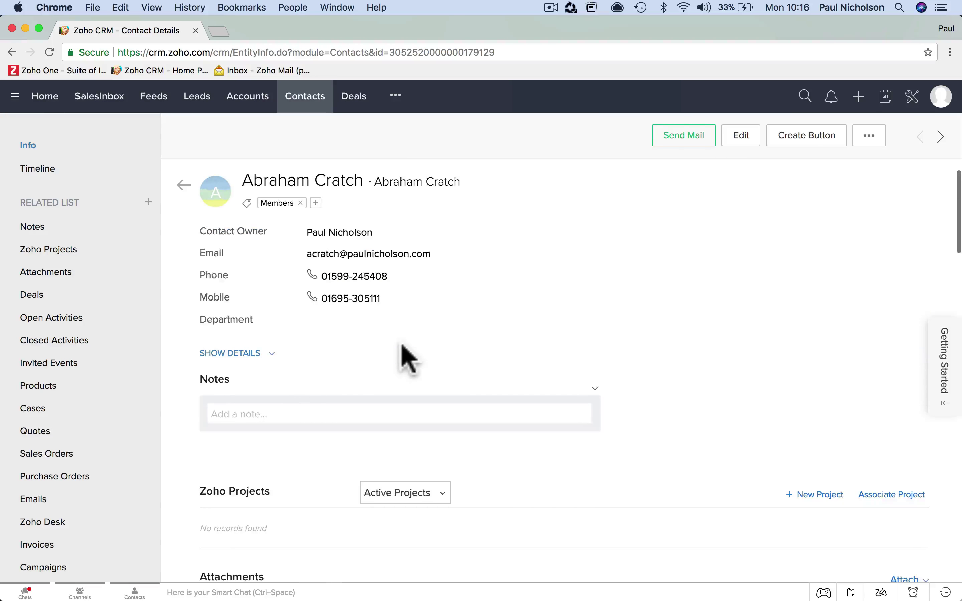
pyautogui.scroll(-1, 388, 272)
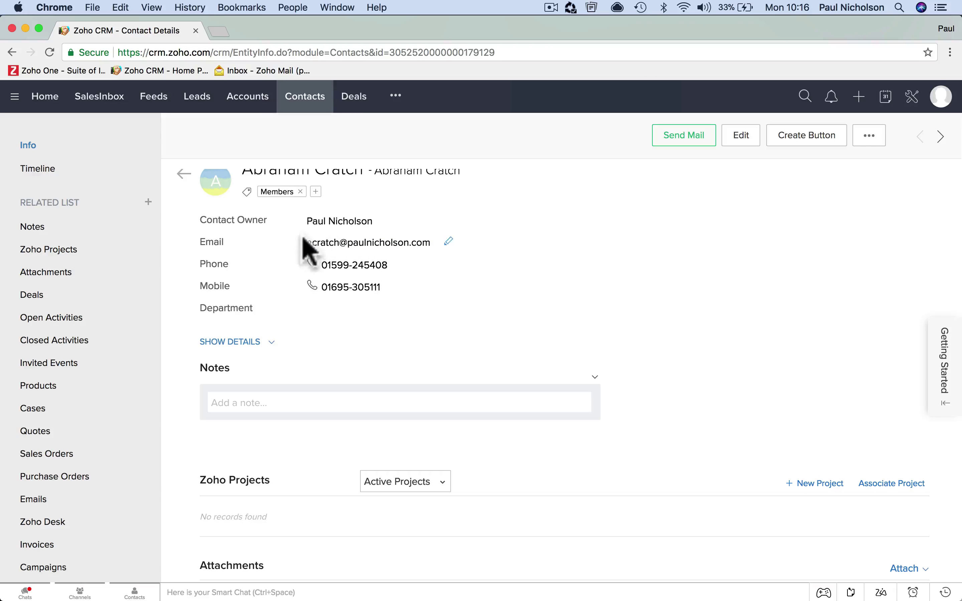
pyautogui.scroll(-15, 312, 345)
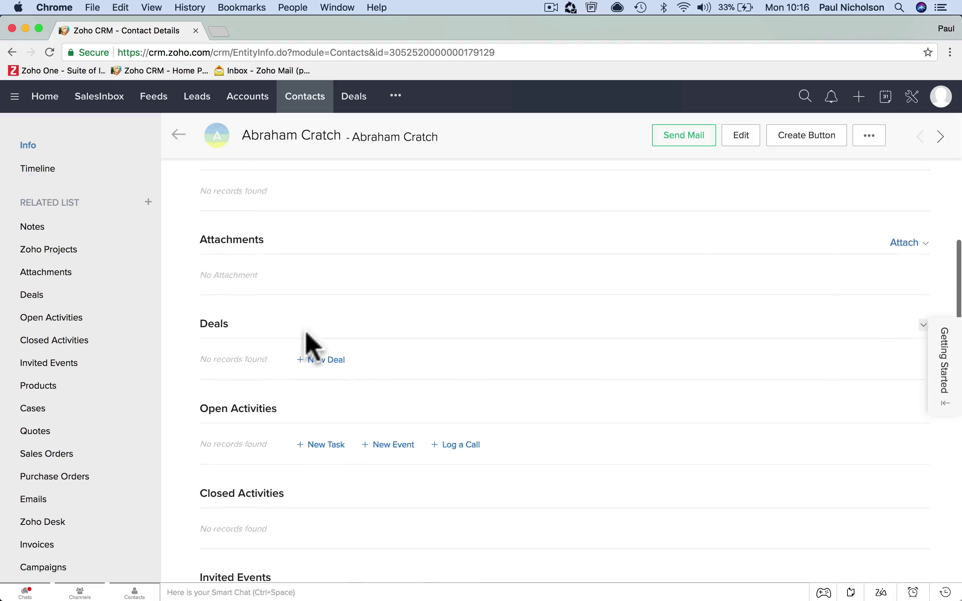
pyautogui.scroll(-15, 311, 346)
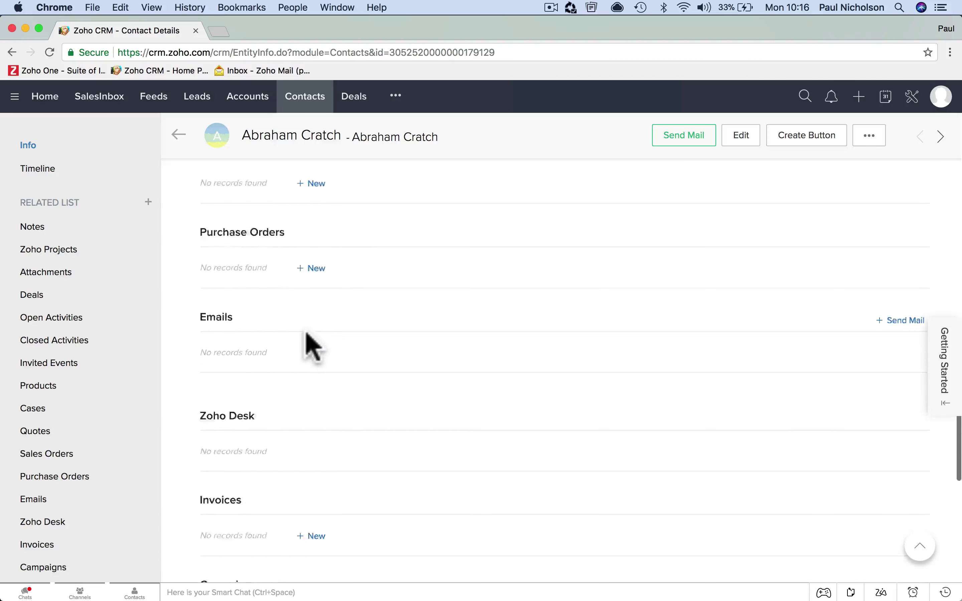
pyautogui.scroll(-3, 312, 346)
pyautogui.scroll(20, 312, 346)
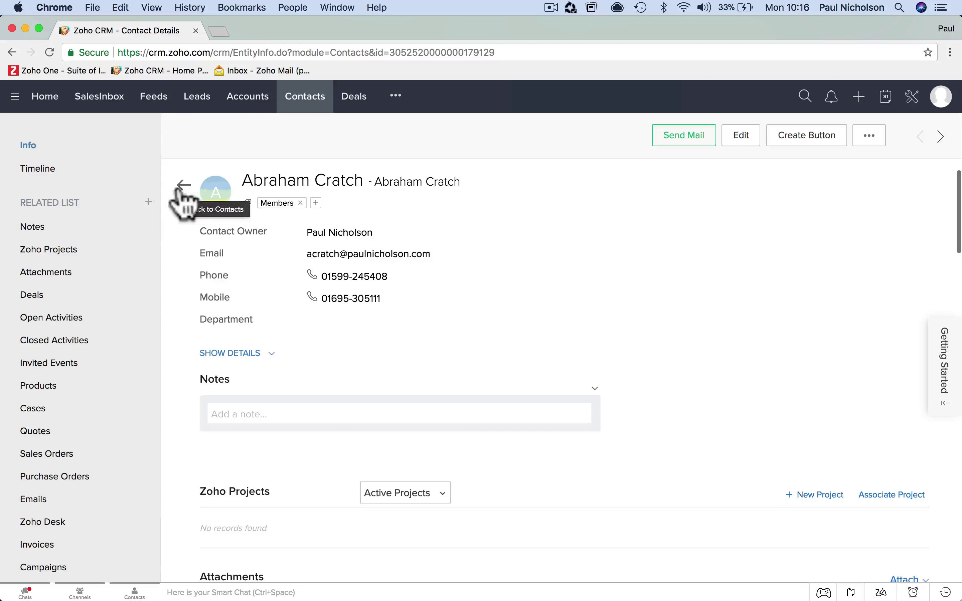
# Show the contact's full details and open the account linked under Account Name
pyautogui.click(271, 353)
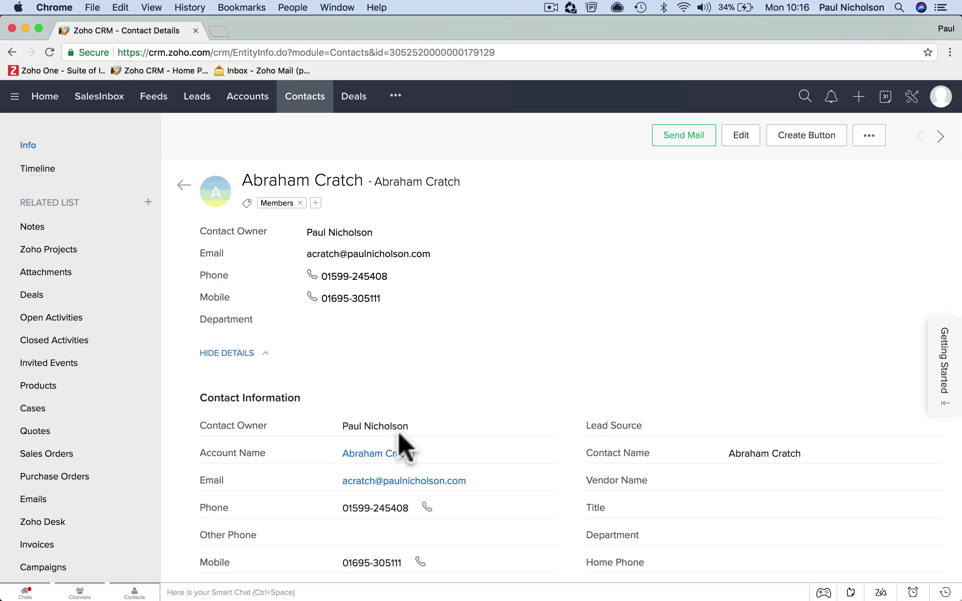
pyautogui.click(262, 352)
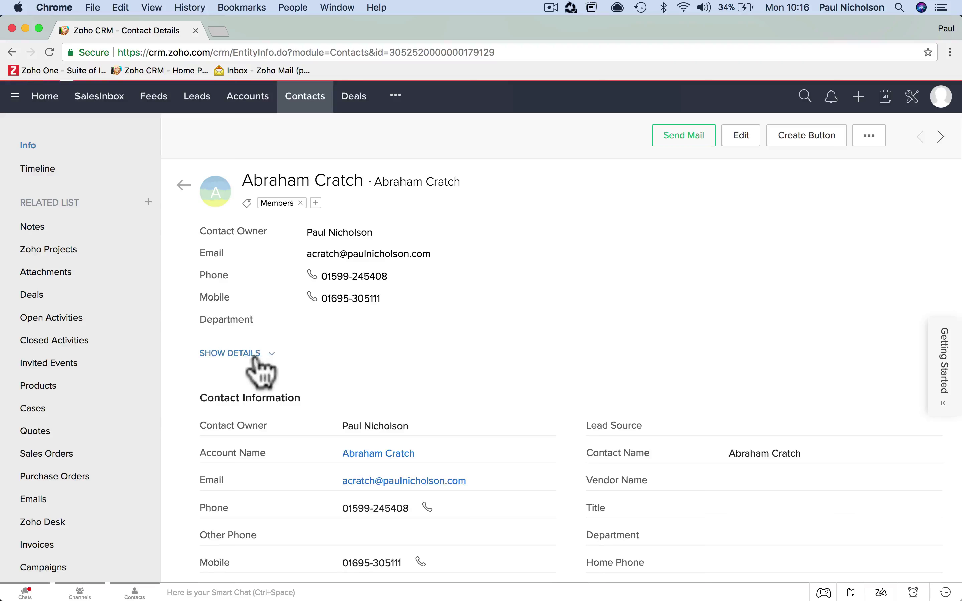
pyautogui.click(270, 352)
pyautogui.scroll(-2, 384, 448)
pyautogui.scroll(-3, 385, 453)
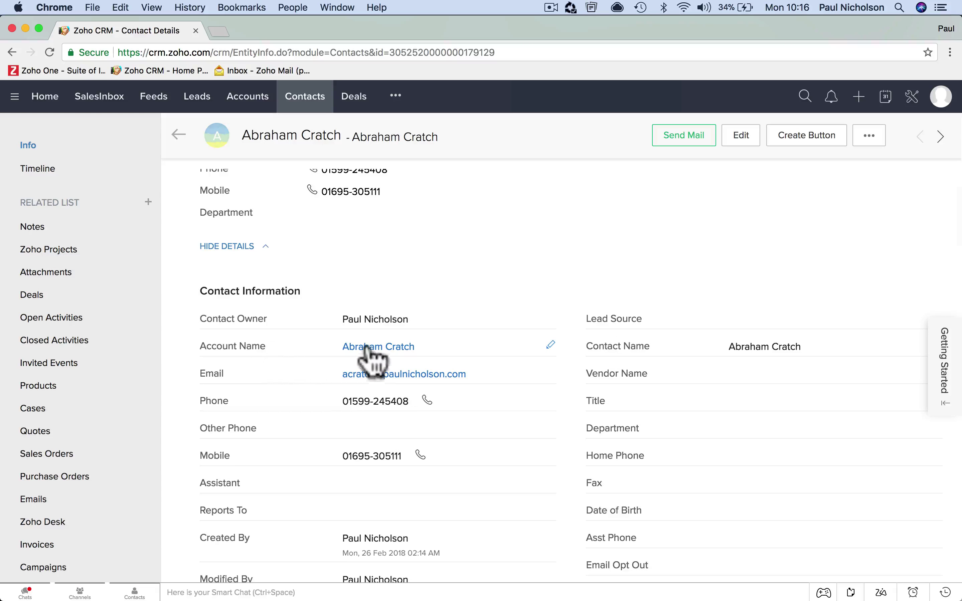
pyautogui.click(377, 348)
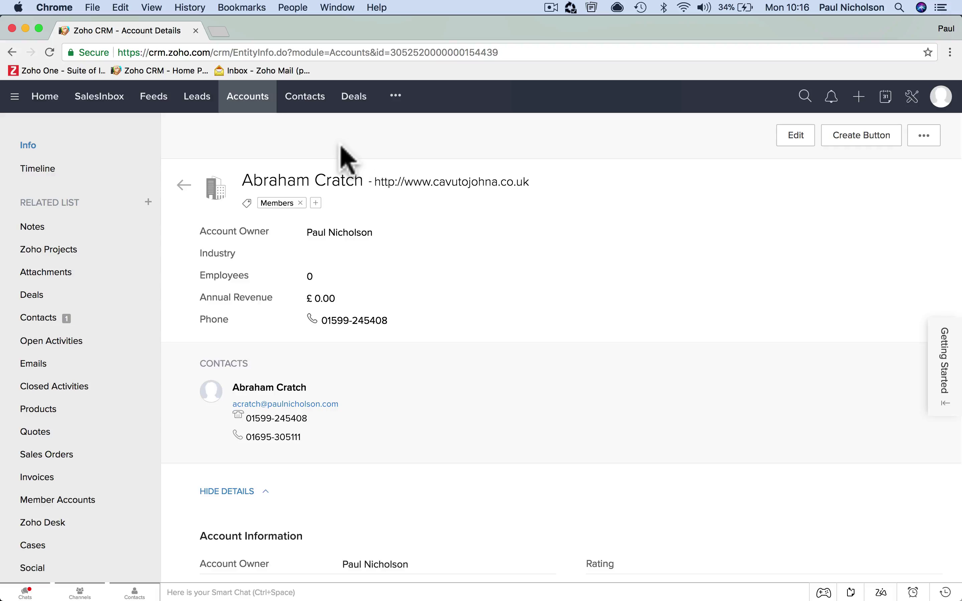
# Leave the account record, view the All Accounts list and return to the All Contacts list
pyautogui.click(305, 101)
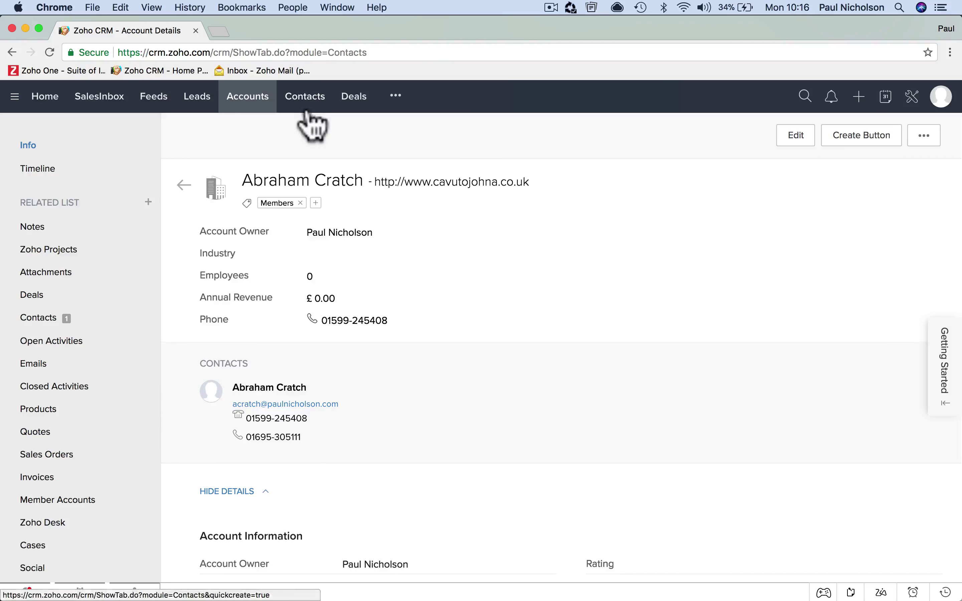
pyautogui.click(254, 101)
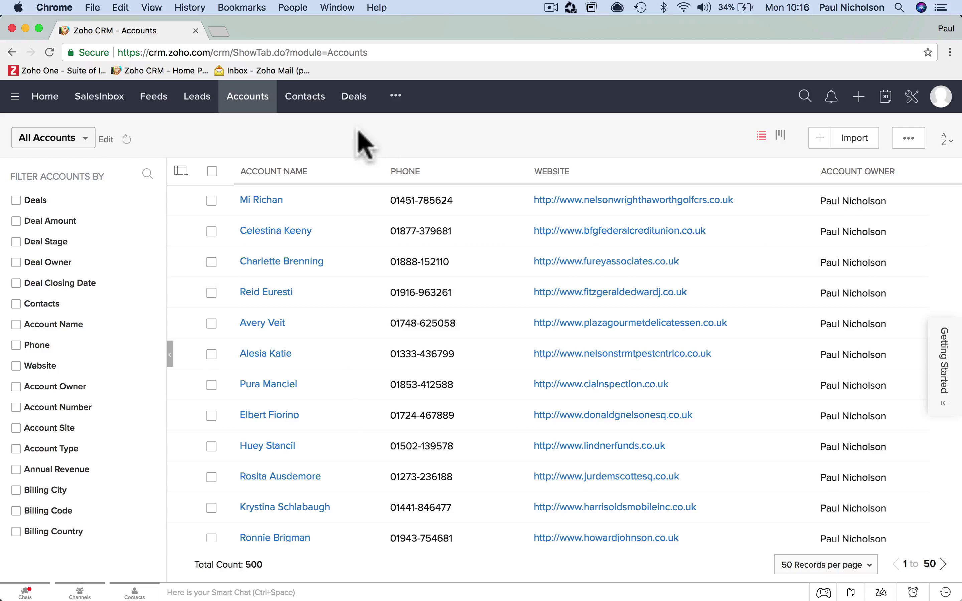
pyautogui.click(308, 100)
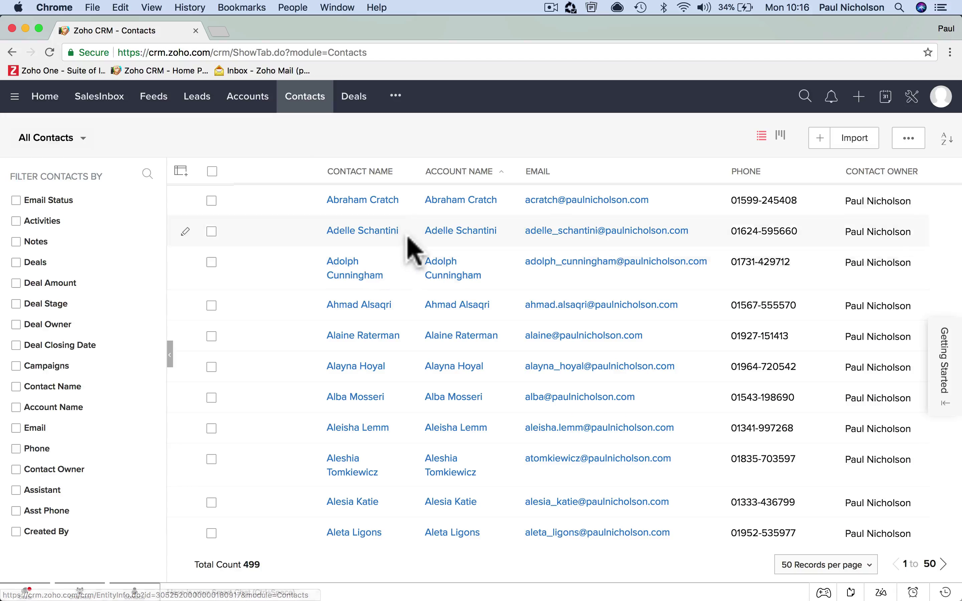